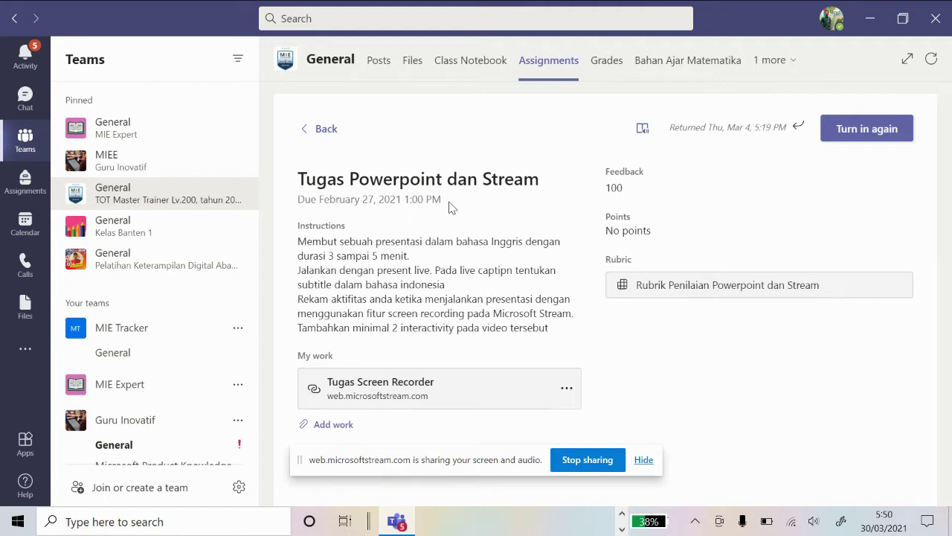
Bring the Edge window with the Stream recording page forward from the taskbar.
click(622, 530)
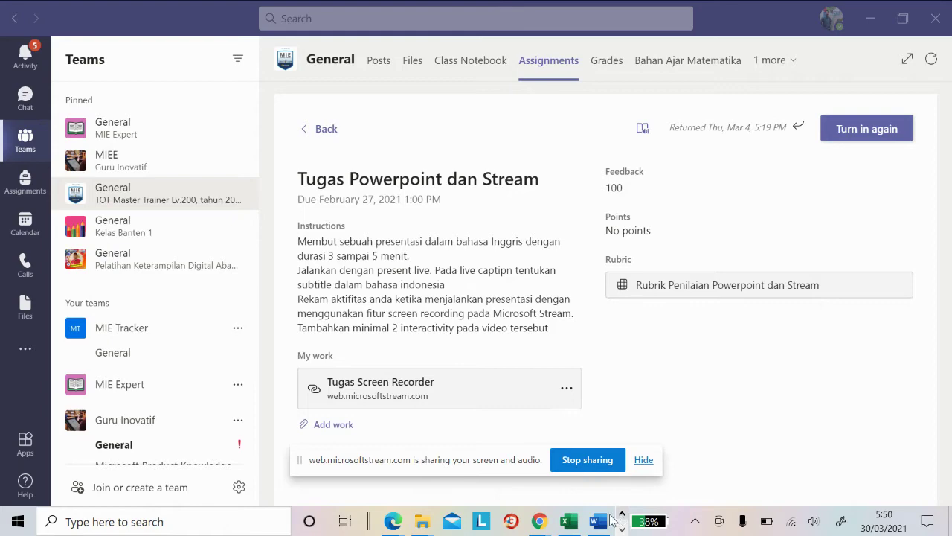
mouse_move(392, 522)
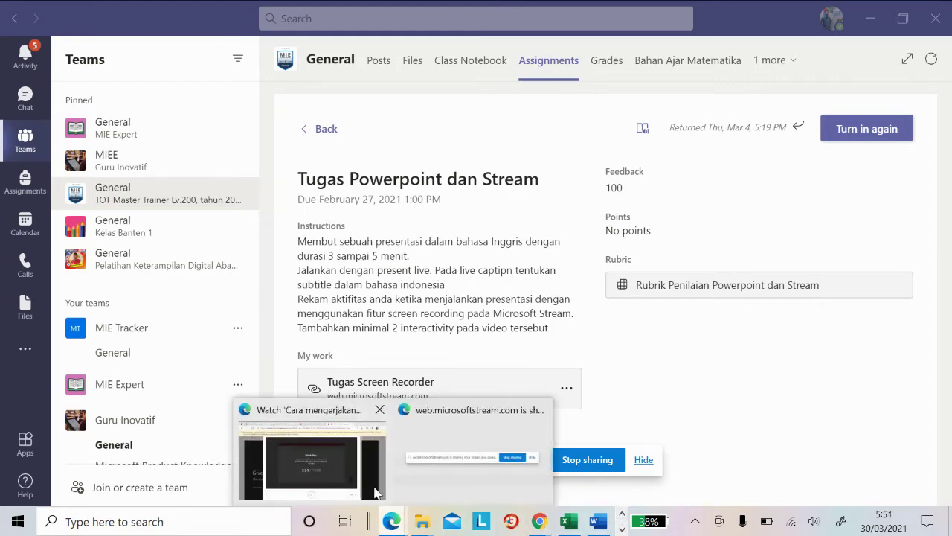
click(378, 494)
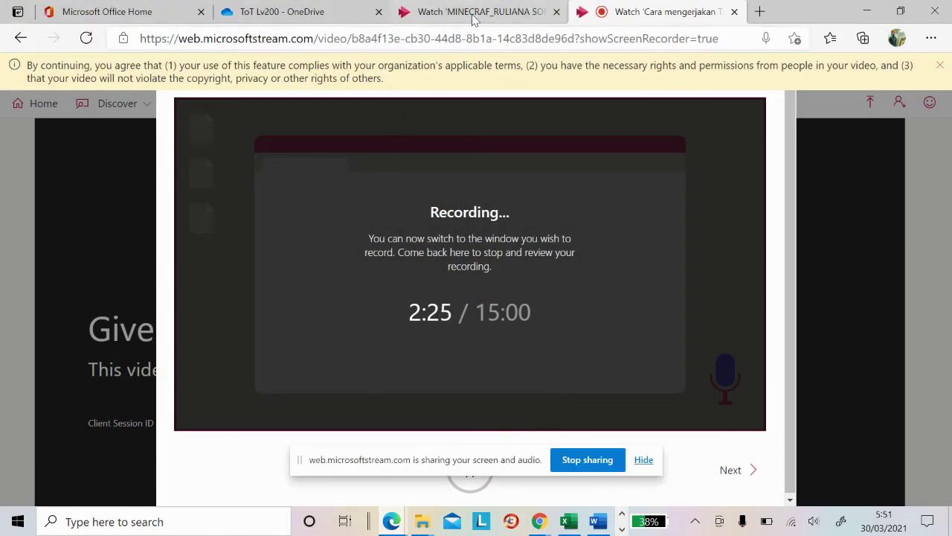
Go to the Office portal in a new browser tab.
click(759, 11)
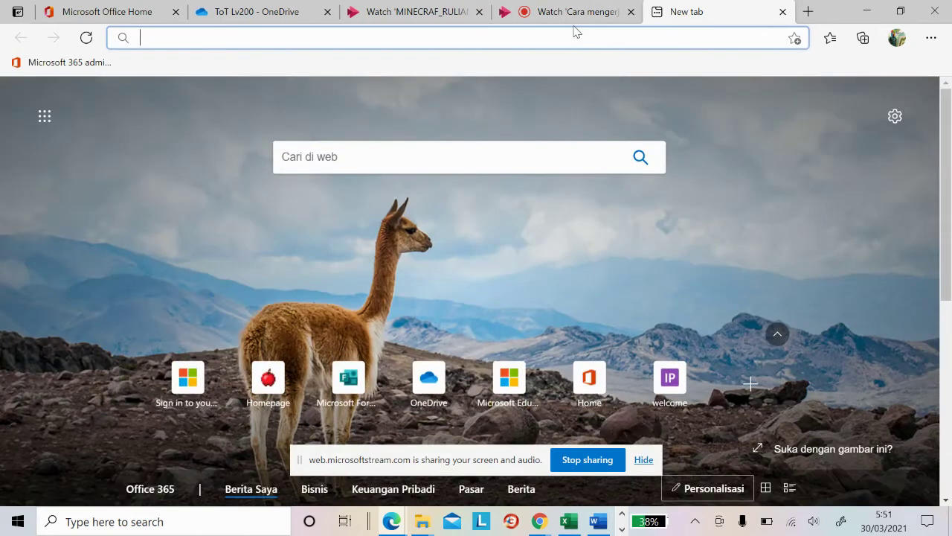
text(portal.office.com)
key(Return)
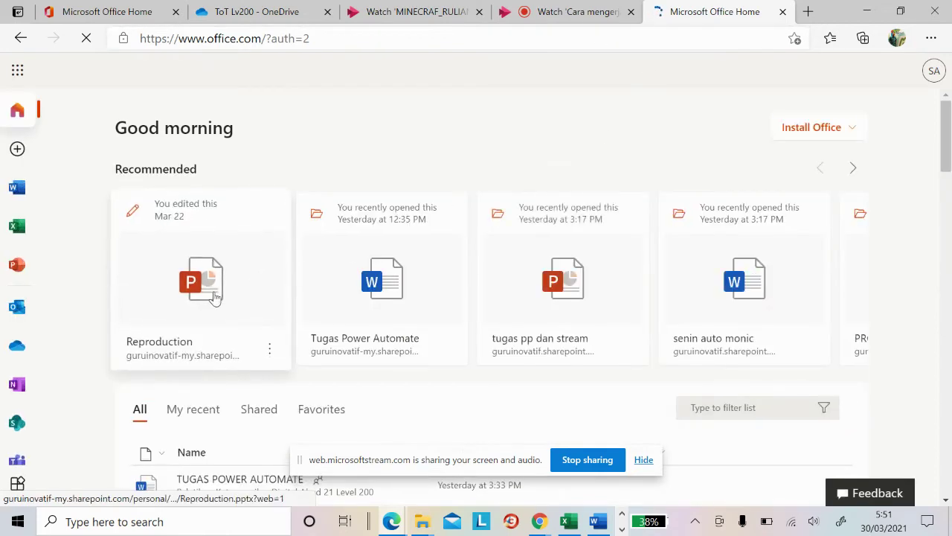
scroll(75, 276, down, 3)
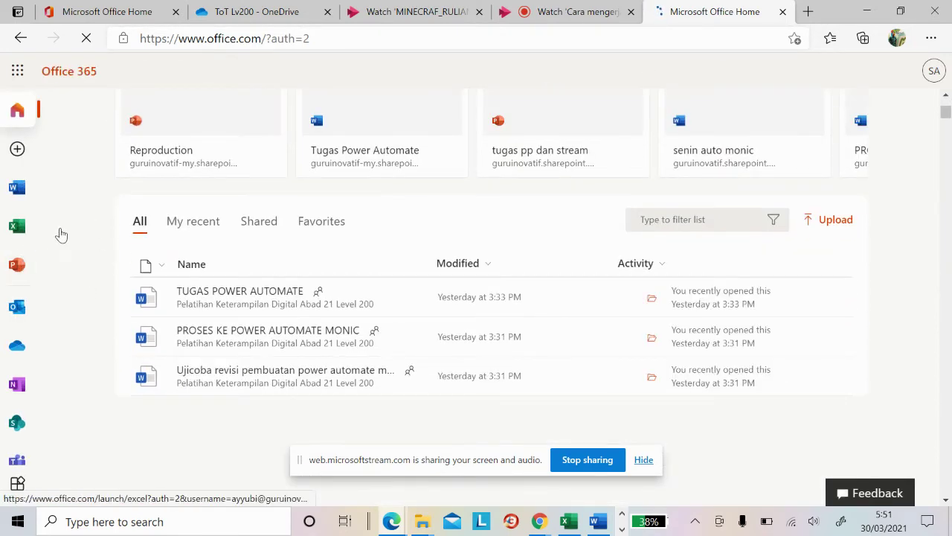
Open the PowerPoint start page, browse its themes and files, and create a blank presentation.
click(21, 269)
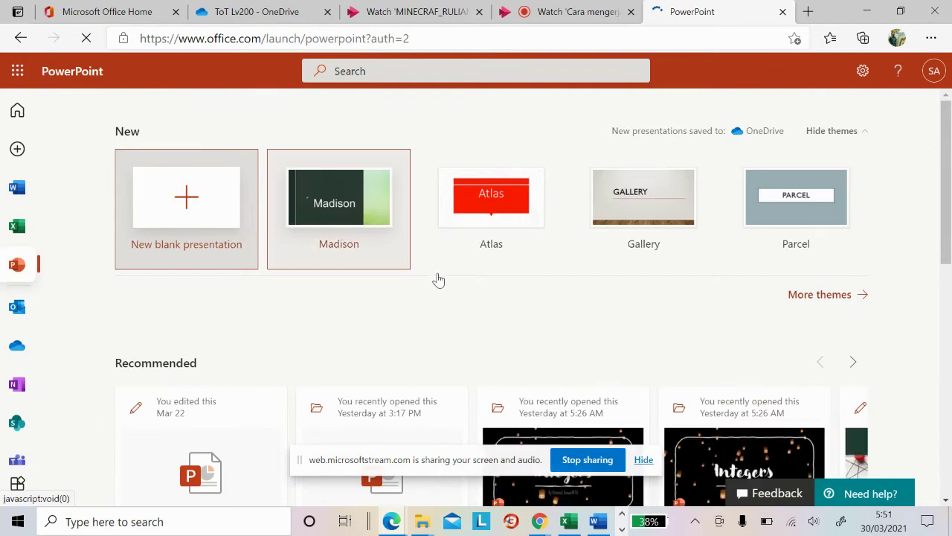
scroll(454, 311, down, 1)
scroll(260, 283, down, 3)
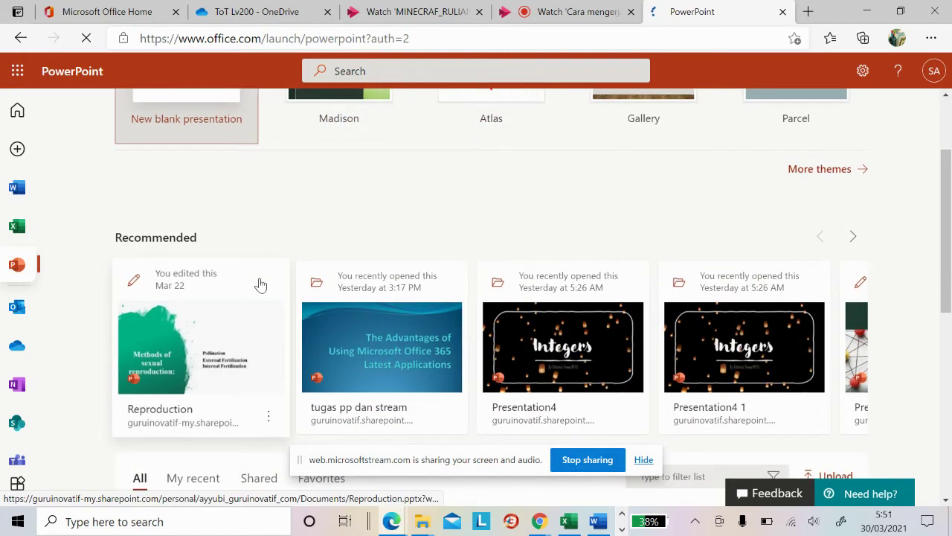
scroll(260, 282, up, 3)
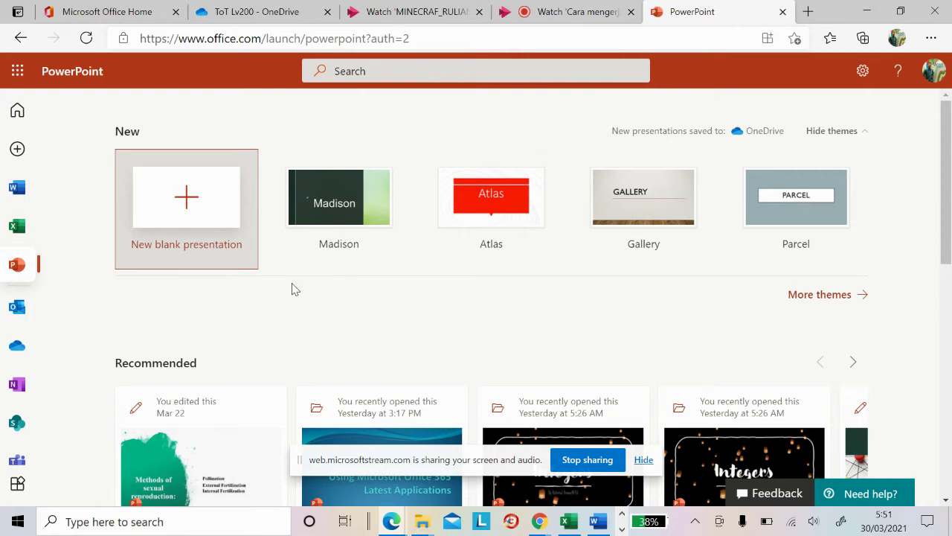
scroll(319, 290, down, 1)
scroll(541, 293, up, 1)
scroll(491, 322, down, 1)
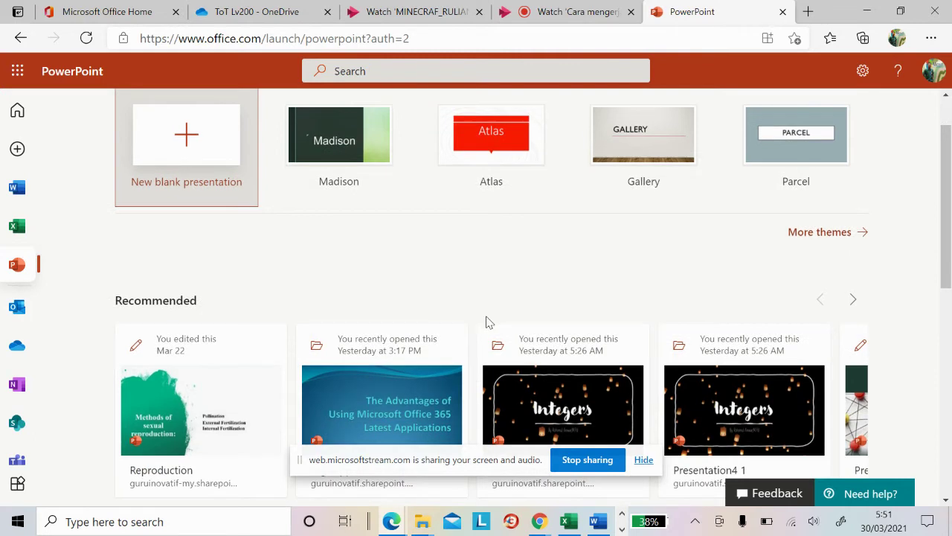
scroll(479, 322, down, 2)
scroll(472, 319, up, 3)
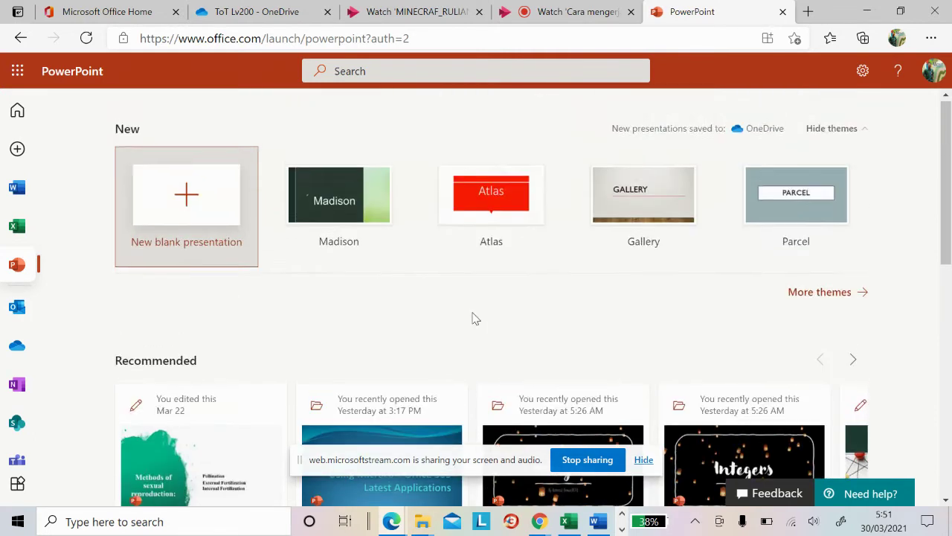
click(199, 217)
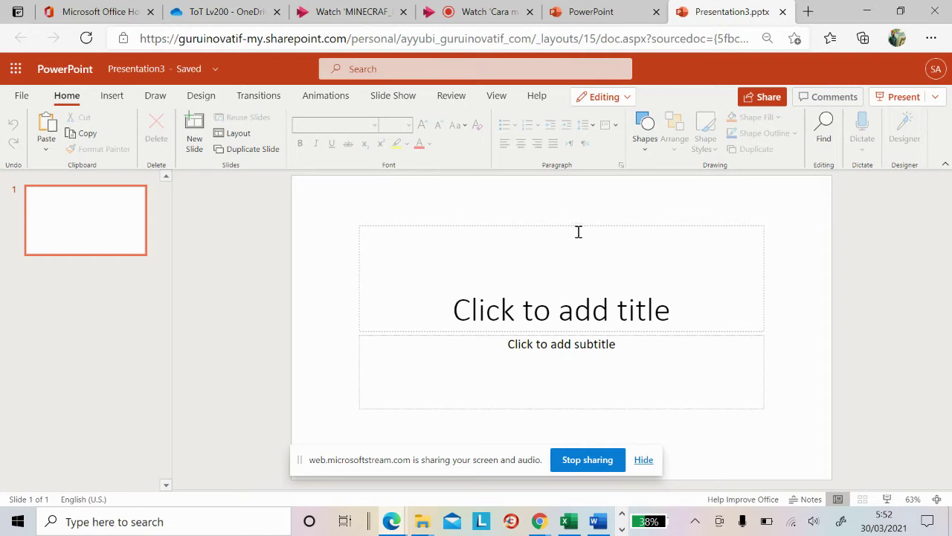
Close the new Presentation3 tab and scroll the PowerPoint start page to Recommended.
click(611, 15)
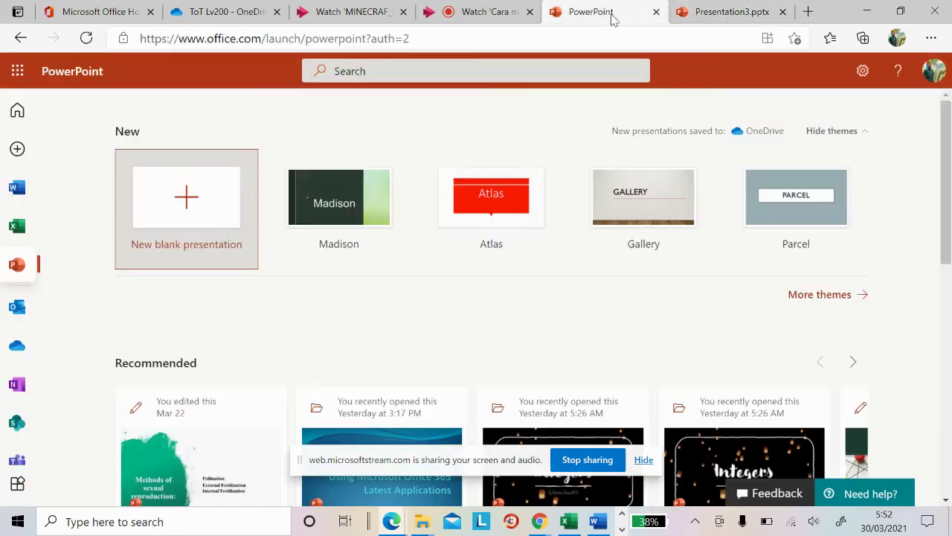
click(783, 12)
scroll(285, 416, down, 2)
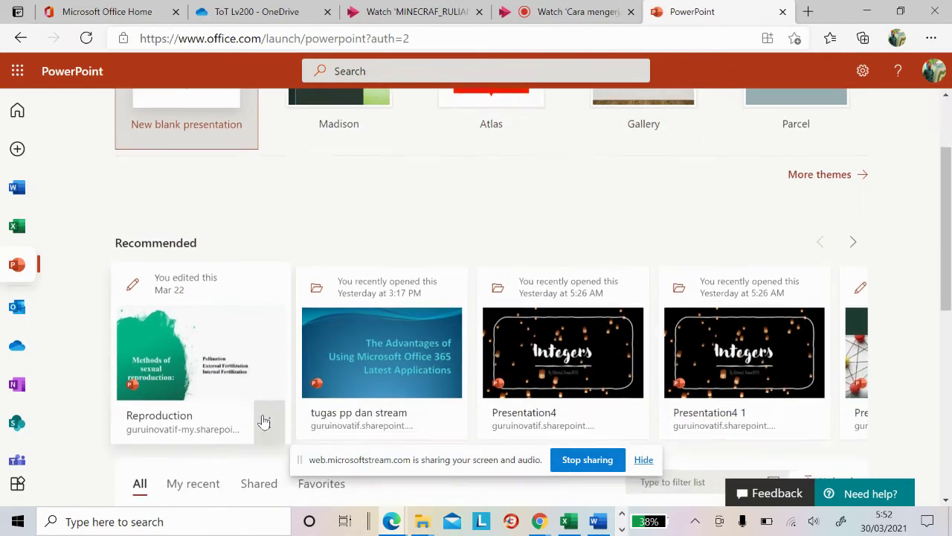
Open the Reproduction presentation from Recommended and review its five slide thumbnails.
click(187, 368)
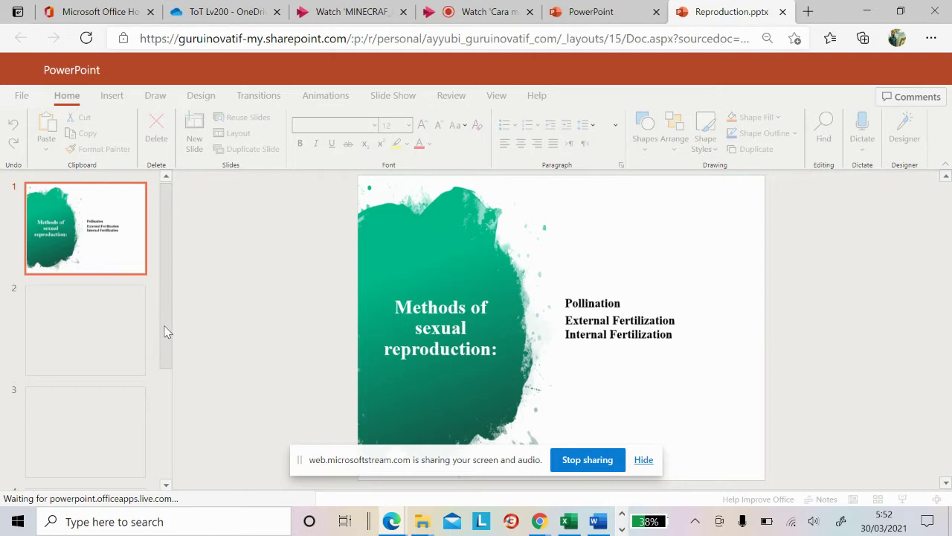
scroll(166, 357, down, 3)
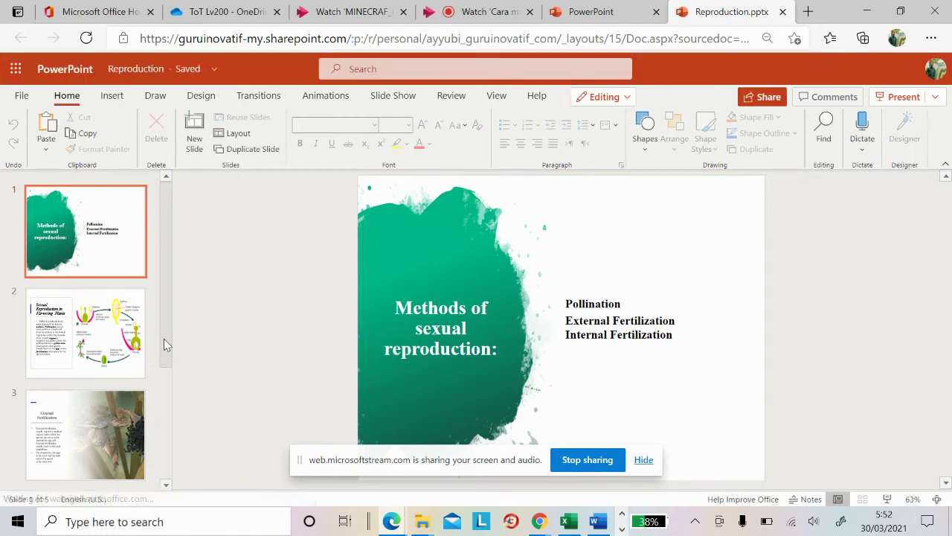
scroll(163, 393, down, 1)
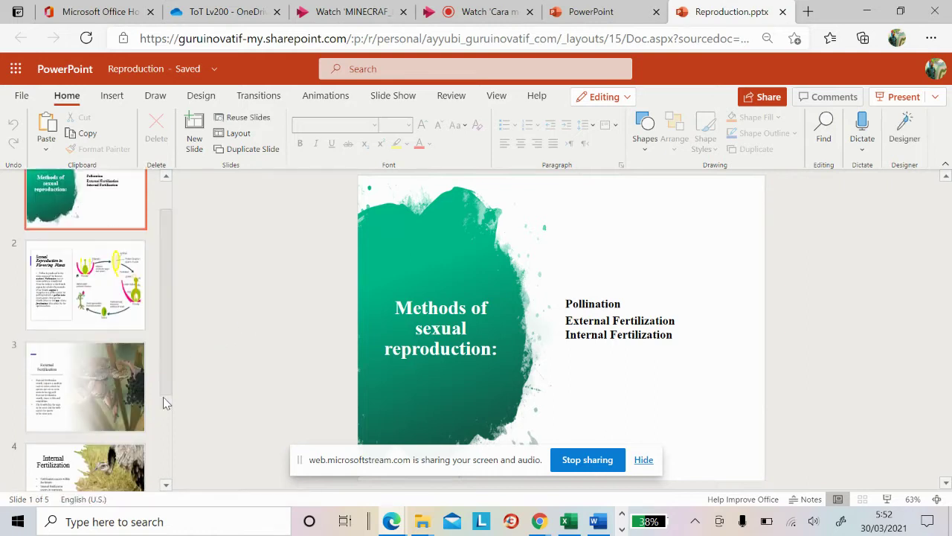
scroll(167, 441, down, 3)
scroll(167, 387, up, 2)
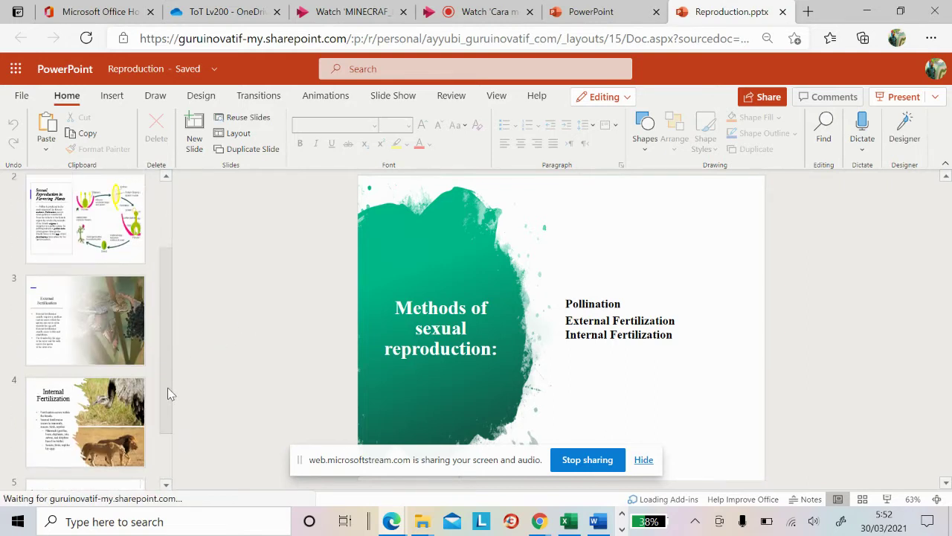
scroll(168, 384, up, 2)
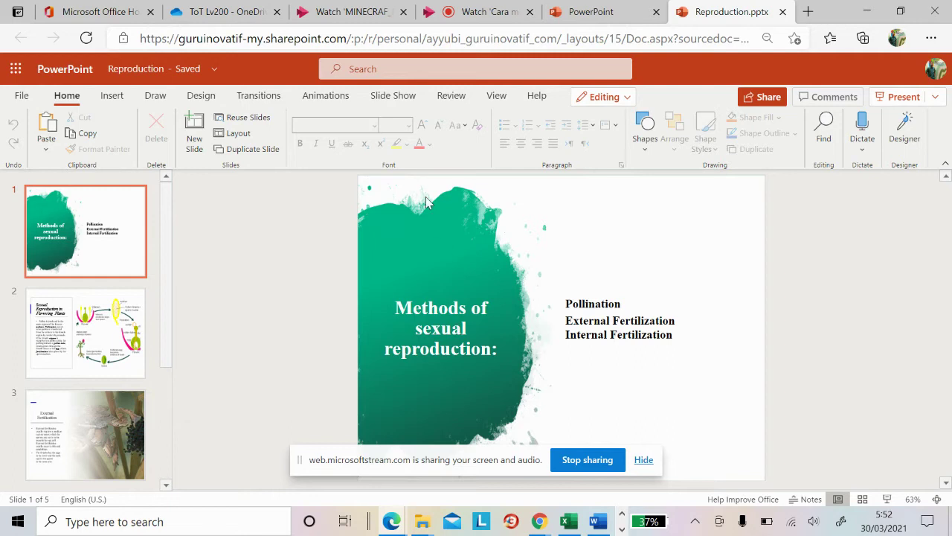
Display the Reproduction deck's Slide Show options, briefly returning to Home in between.
click(409, 102)
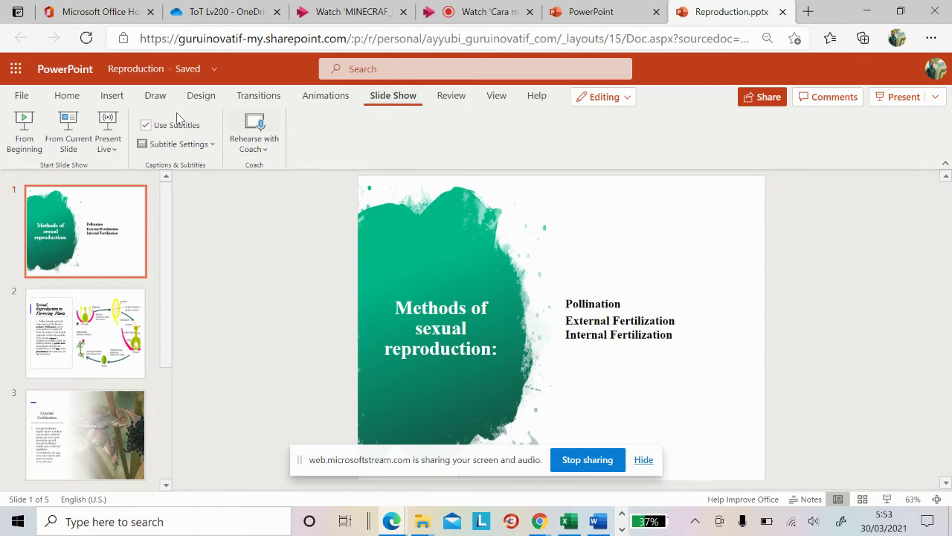
click(66, 97)
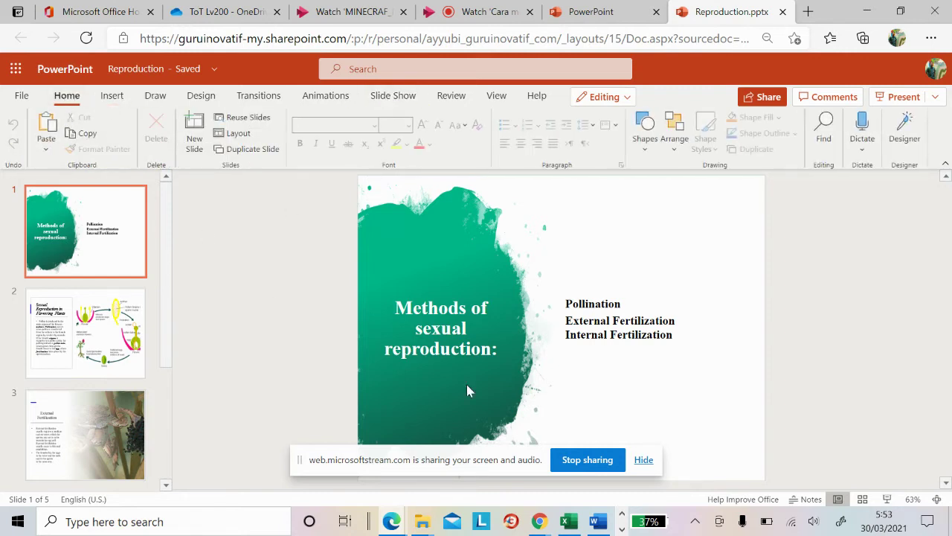
click(405, 102)
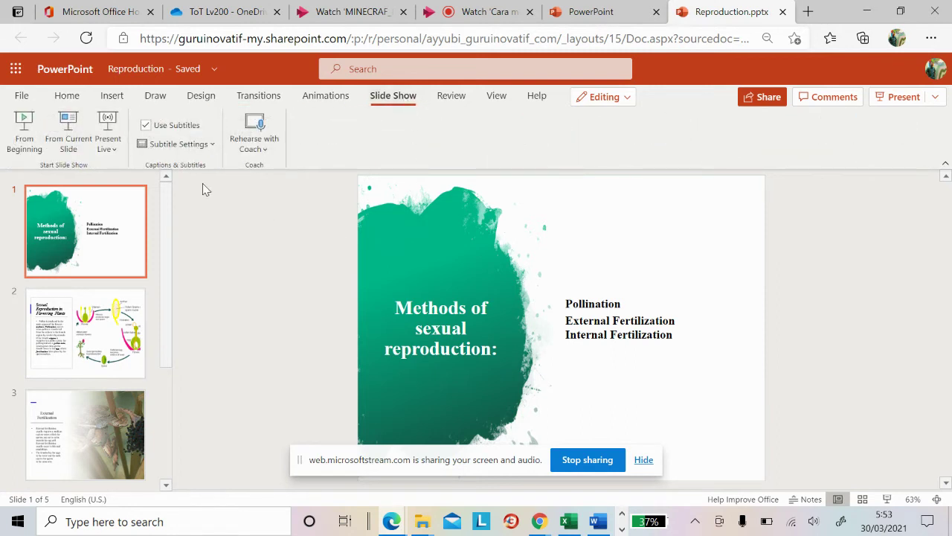
Keep the spoken language English (U.S.) and set the subtitle language to Indonesian.
click(204, 146)
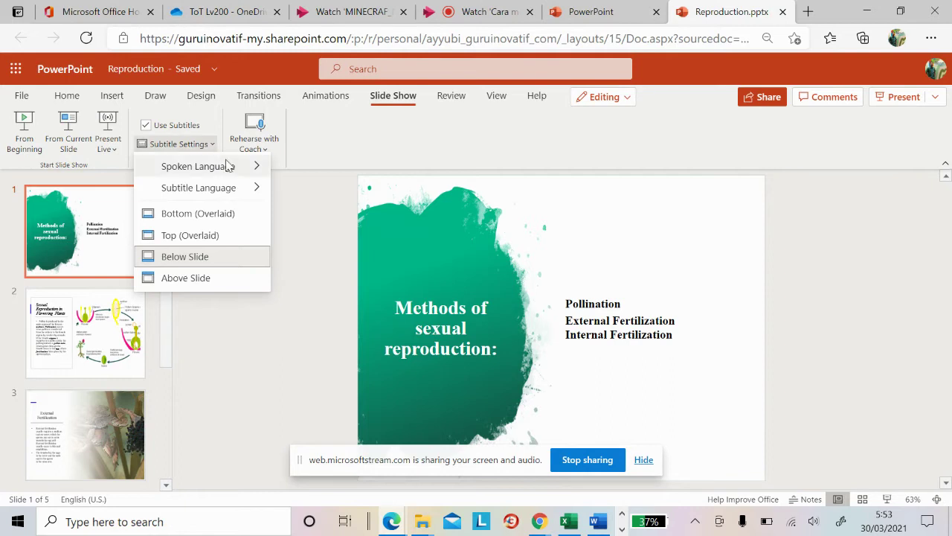
mouse_move(239, 169)
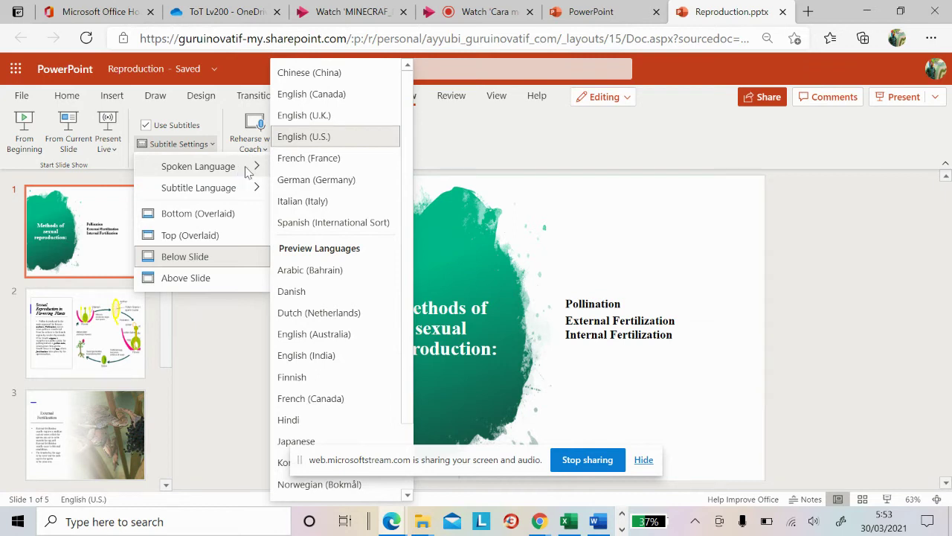
click(331, 143)
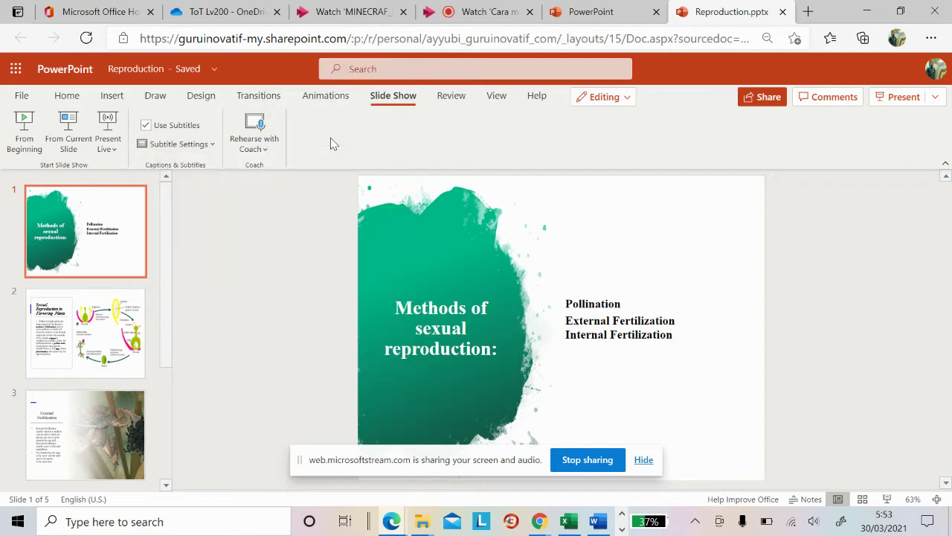
click(207, 145)
mouse_move(230, 194)
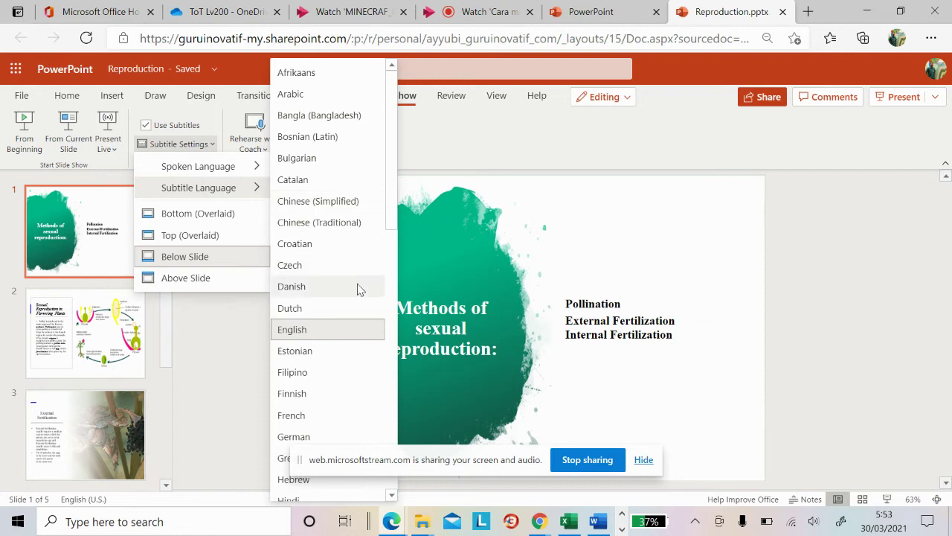
scroll(358, 298, down, 3)
scroll(354, 301, down, 2)
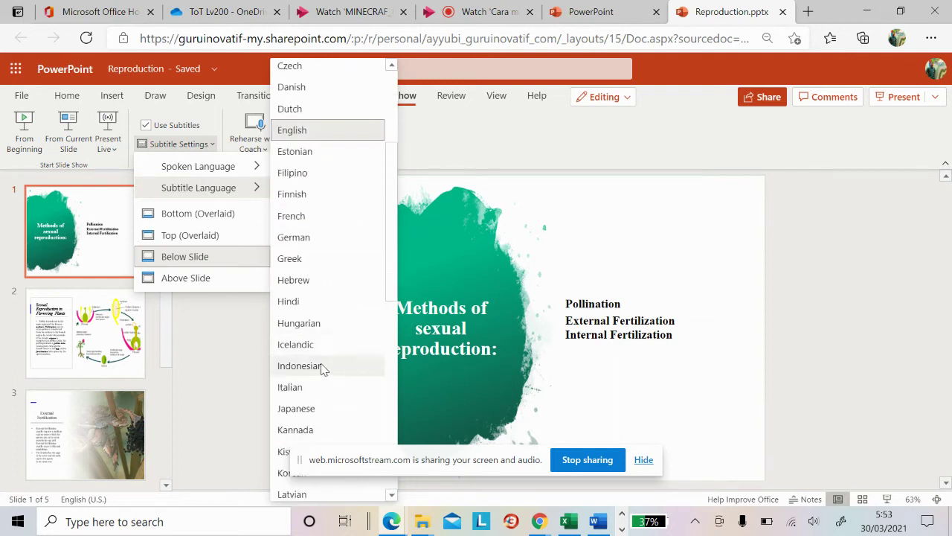
click(322, 364)
Recheck the subtitle settings, keeping subtitles placed below the slide.
click(204, 144)
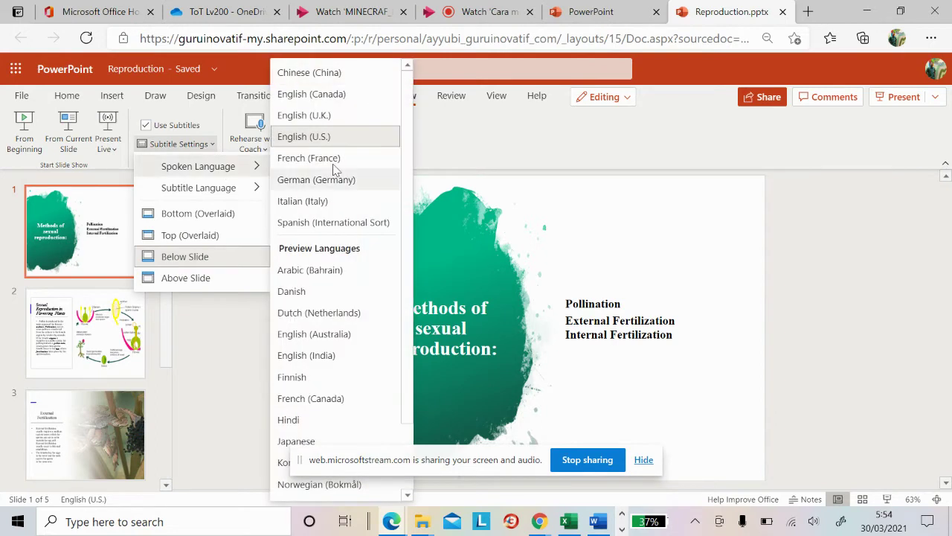
mouse_move(232, 190)
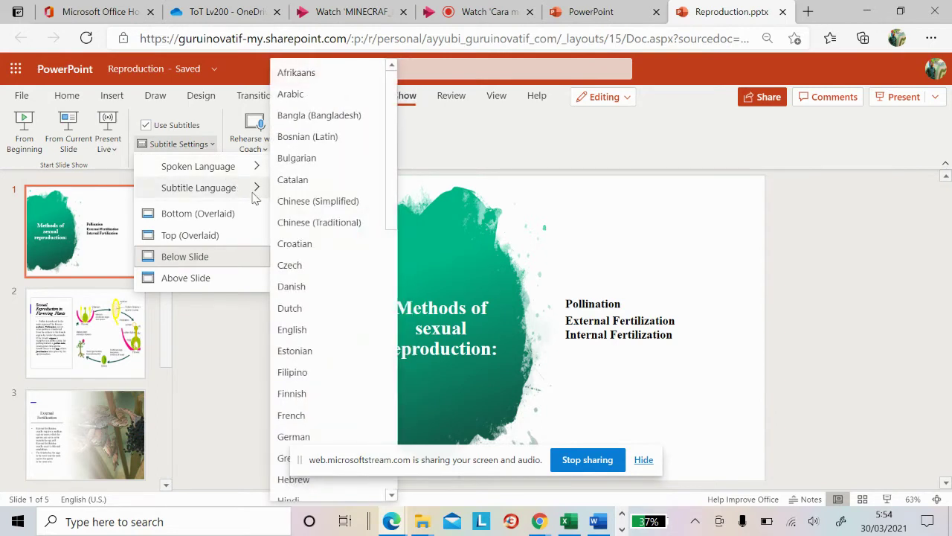
scroll(339, 335, down, 2)
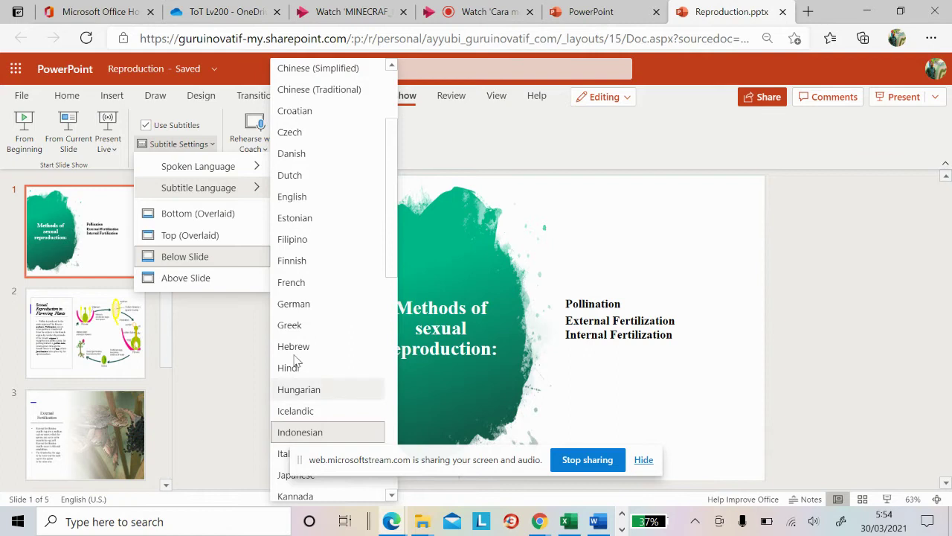
click(211, 148)
click(211, 148)
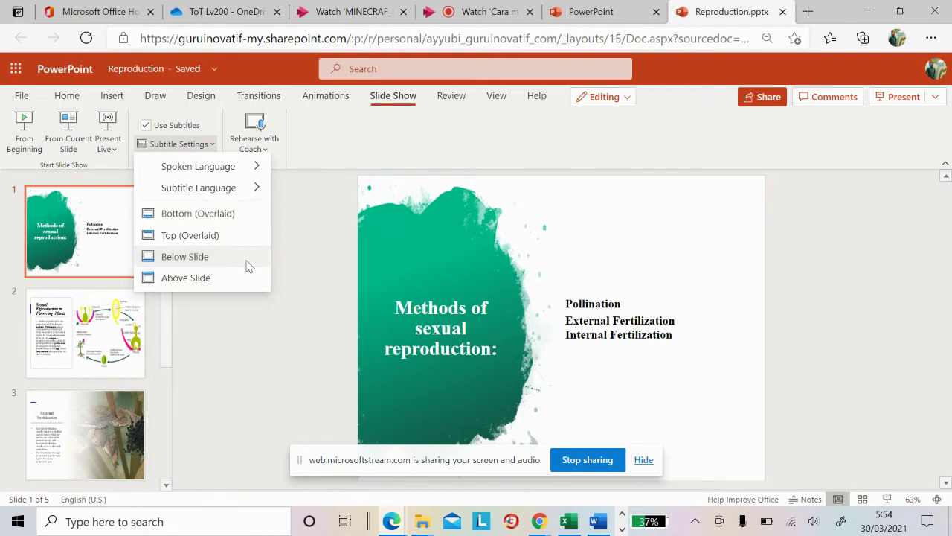
click(214, 147)
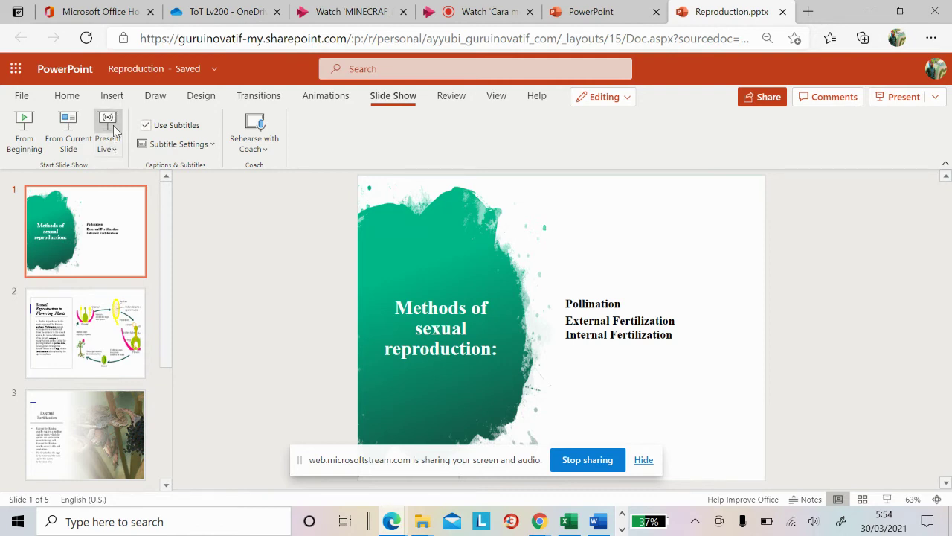
Start a PowerPoint Live session for the Reproduction deck with subtitles.
click(114, 128)
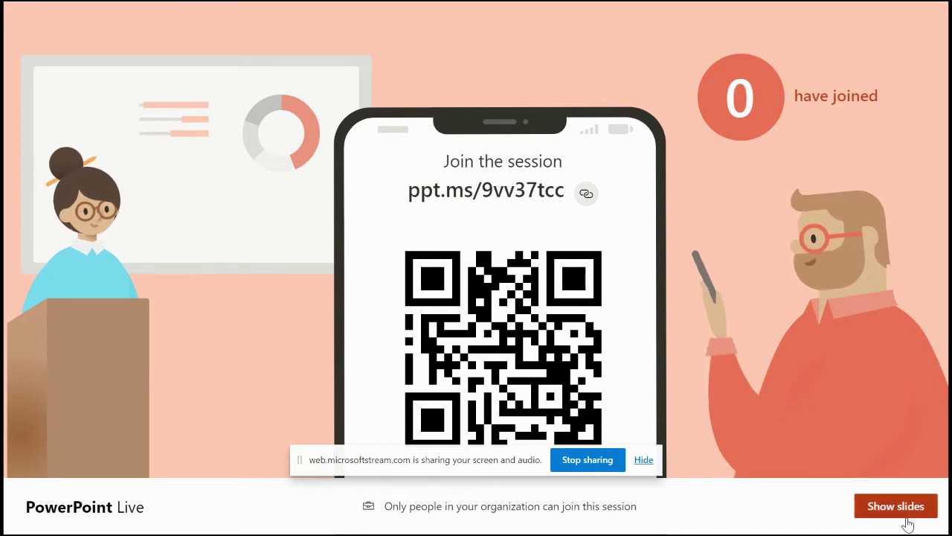
Show the slides and toggle the Indonesian live subtitles off and back on.
click(906, 512)
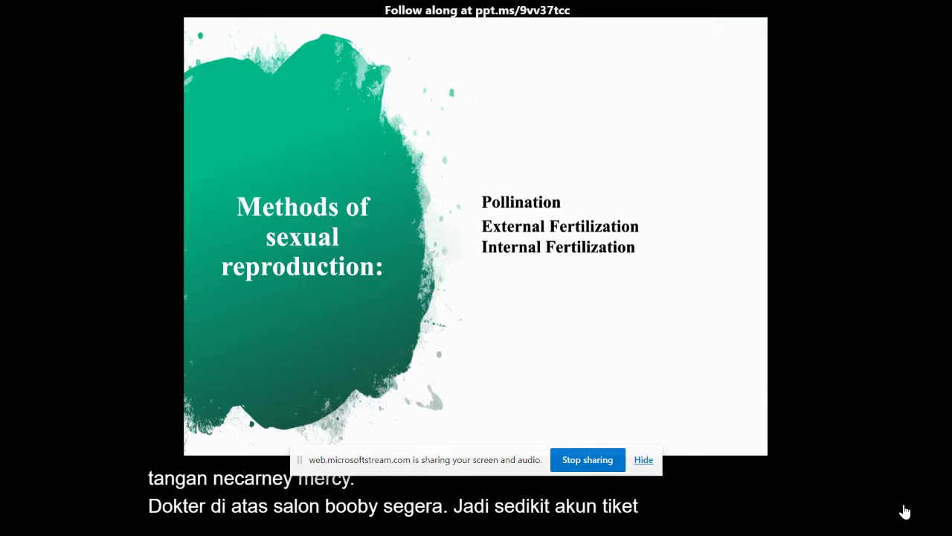
mouse_move(629, 354)
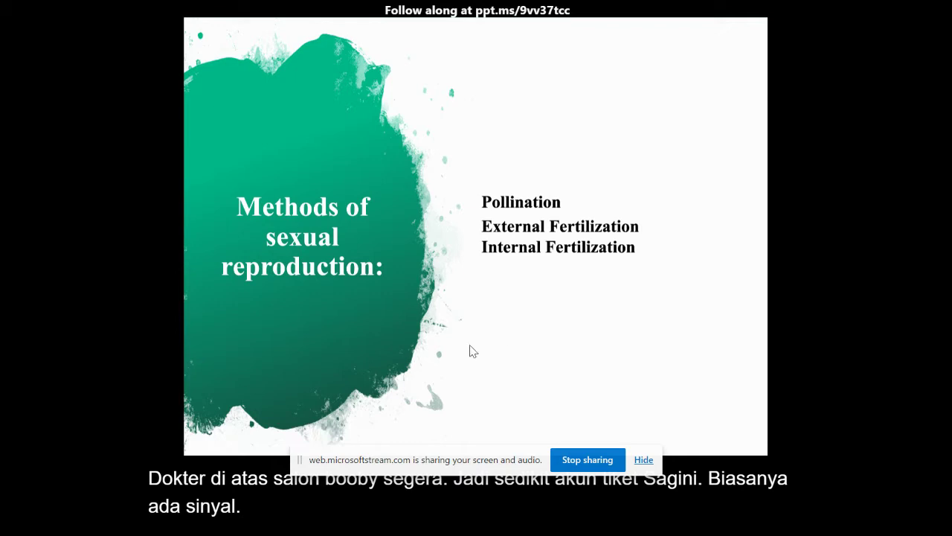
mouse_move(353, 501)
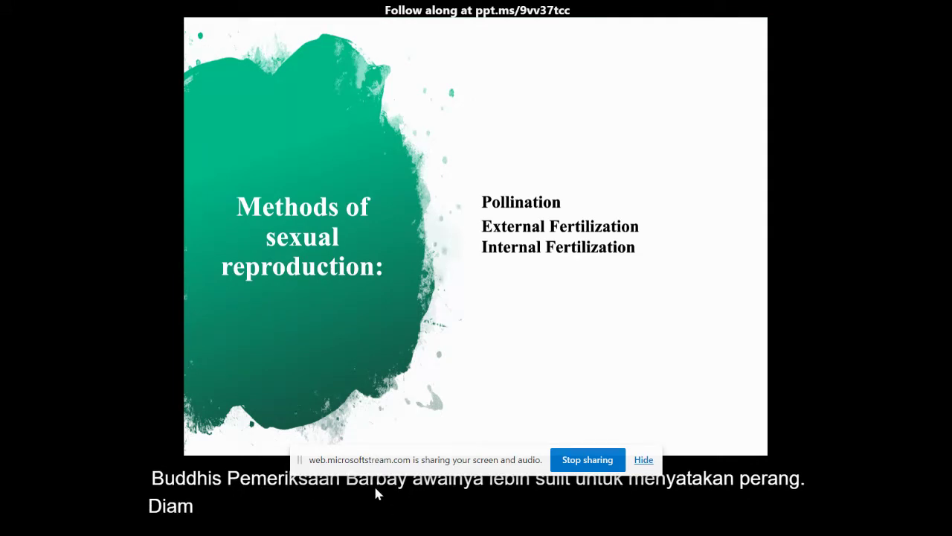
mouse_move(426, 413)
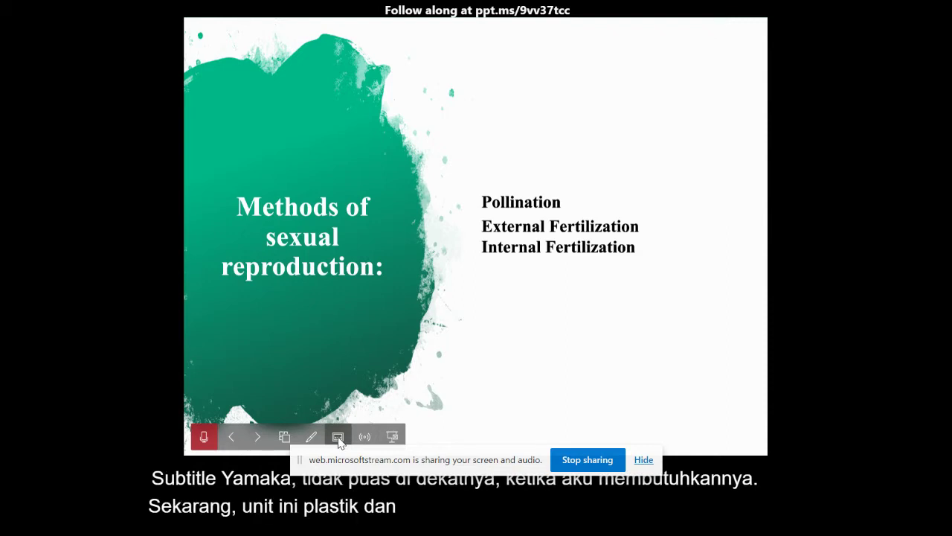
click(338, 439)
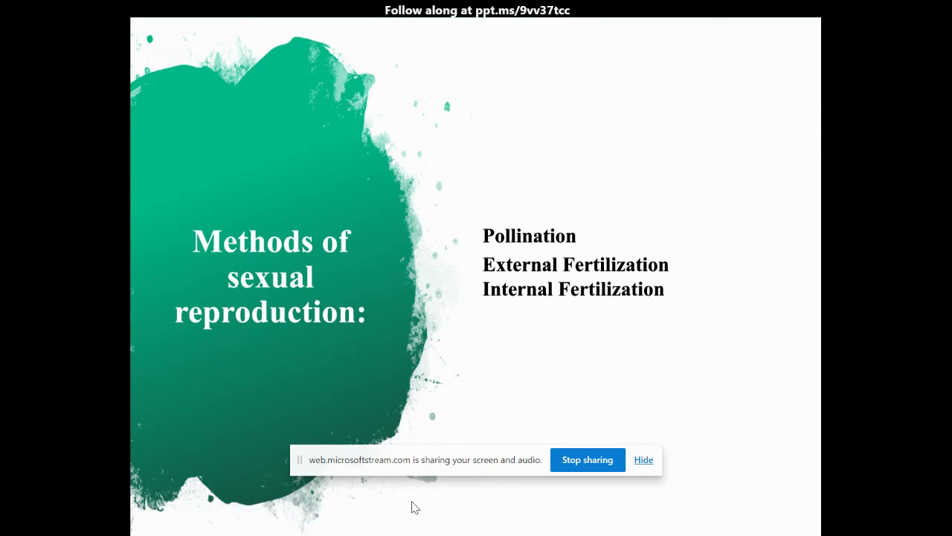
mouse_move(271, 516)
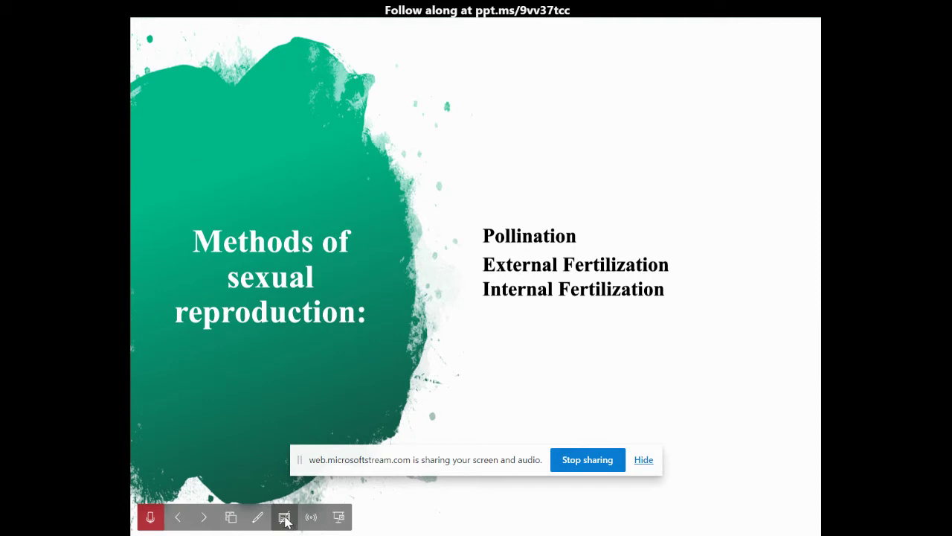
click(285, 521)
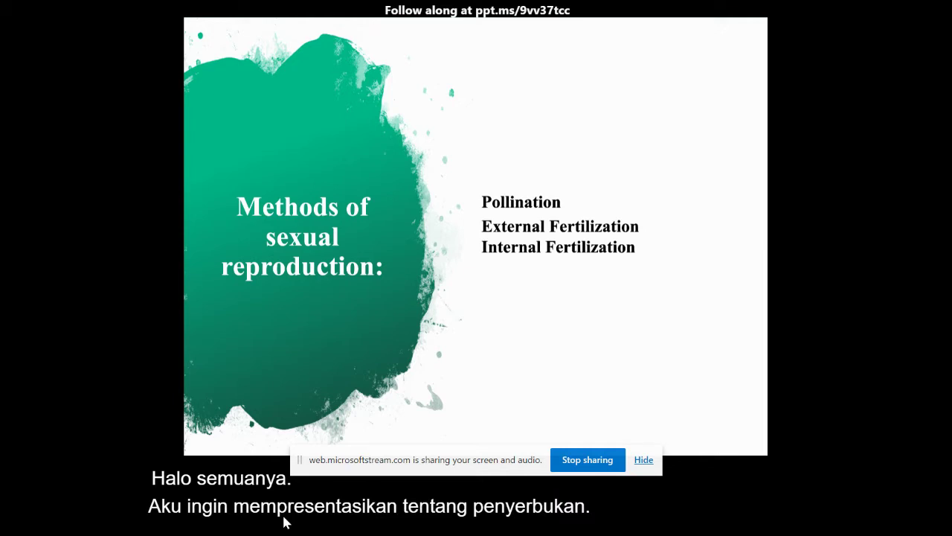
mouse_move(290, 433)
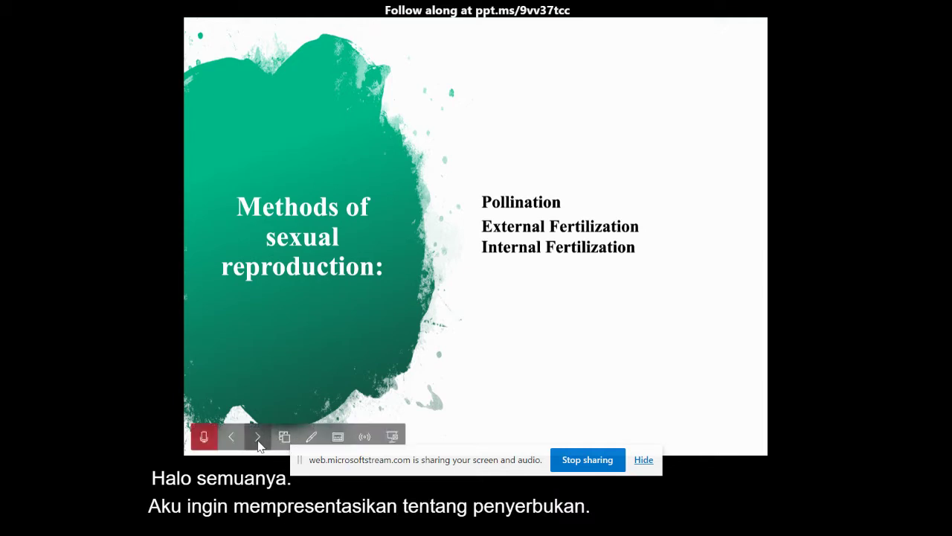
Advance through the flowering plants, External and Internal Fertilization slides to Sexual vs Asexual Reproduction.
click(258, 437)
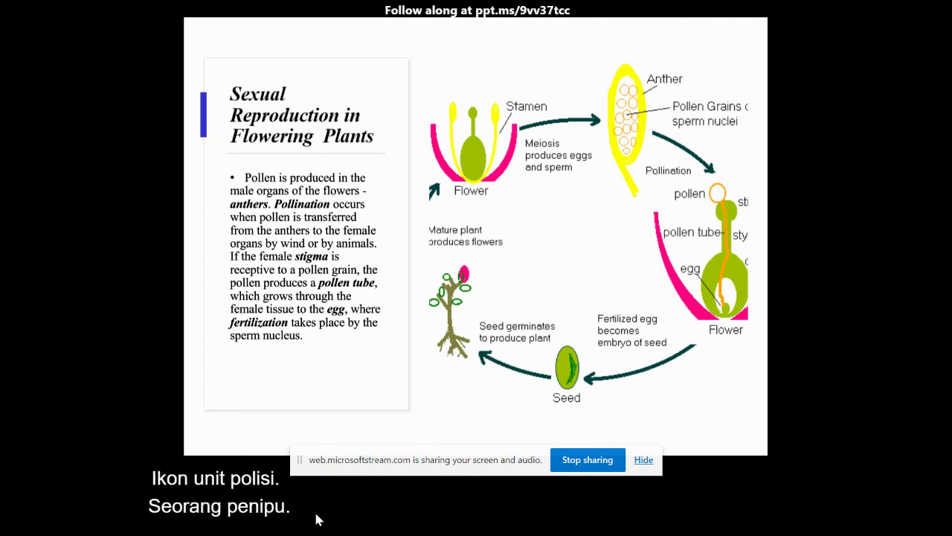
mouse_move(271, 348)
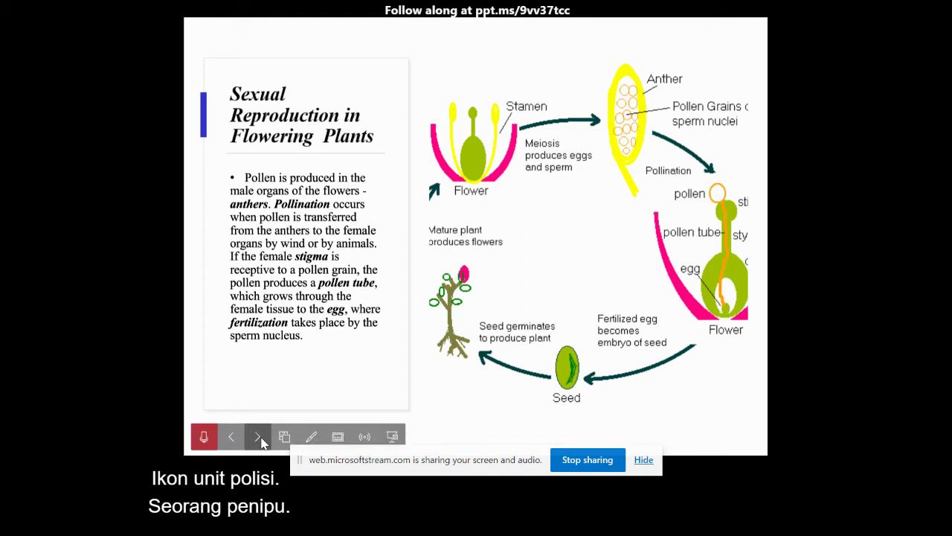
click(262, 439)
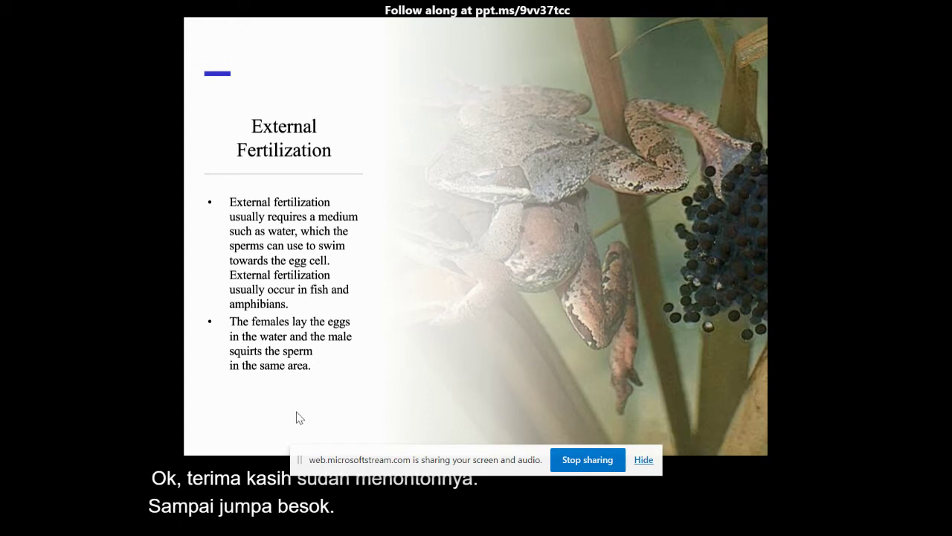
mouse_move(467, 446)
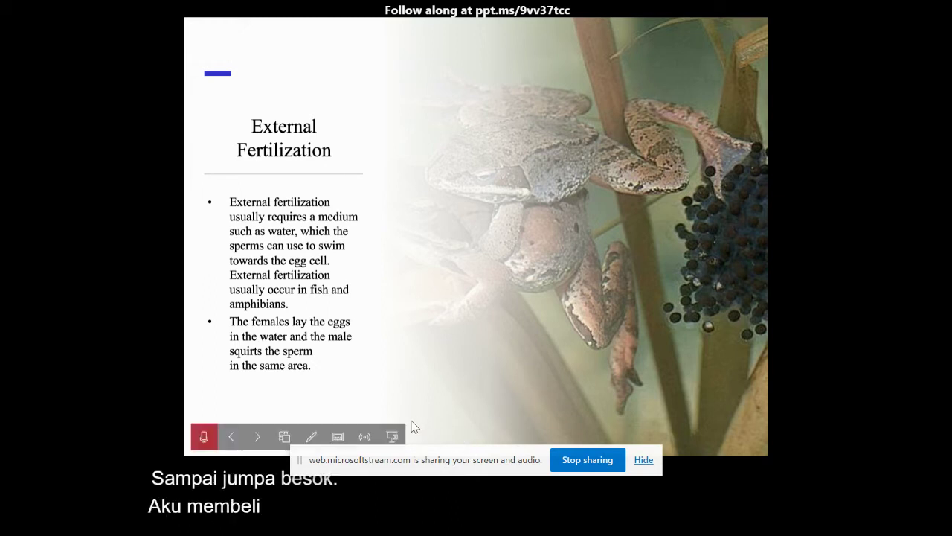
click(399, 391)
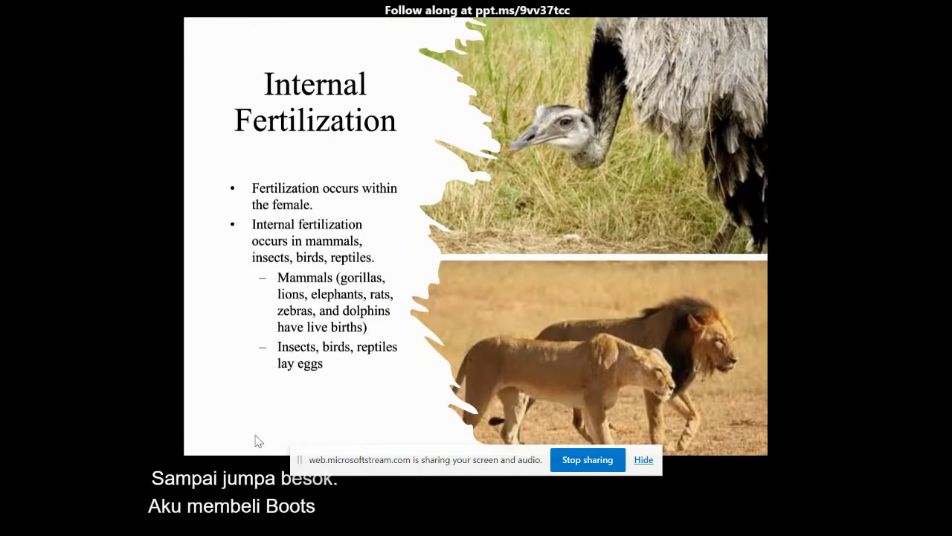
click(277, 400)
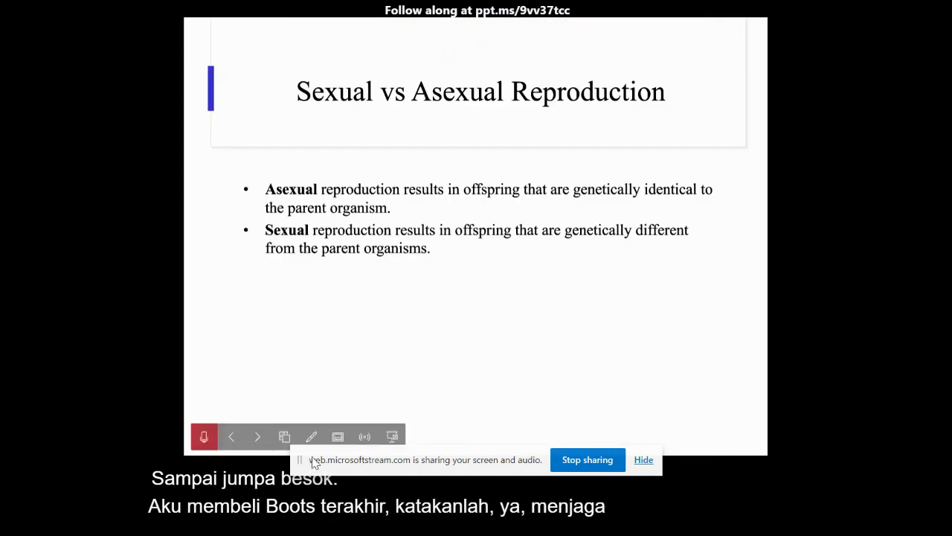
Exit the slide show and end the live session, confirming End Session.
click(393, 439)
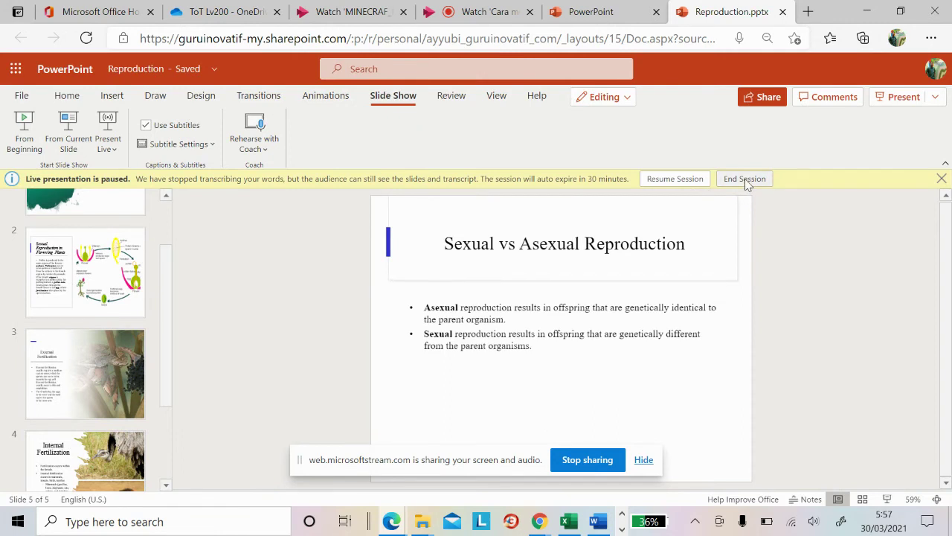
click(744, 178)
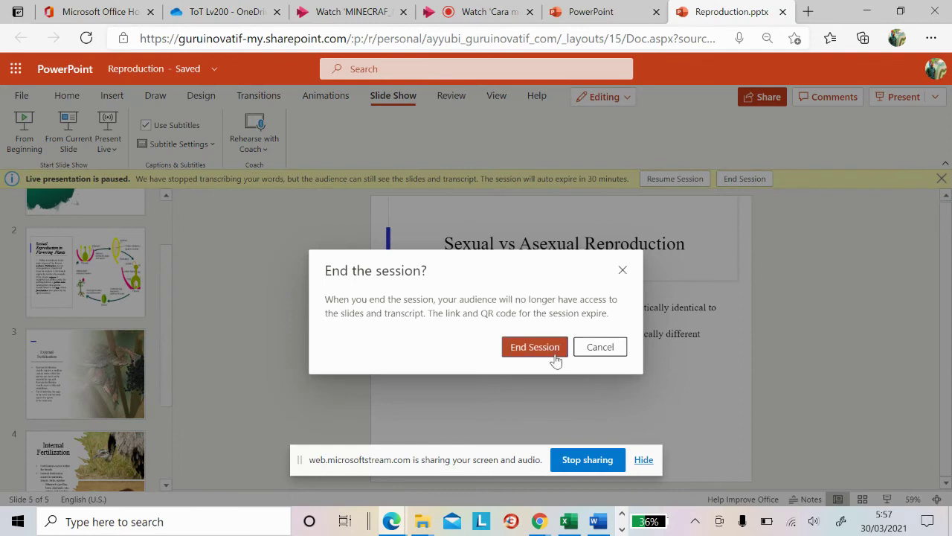
click(554, 351)
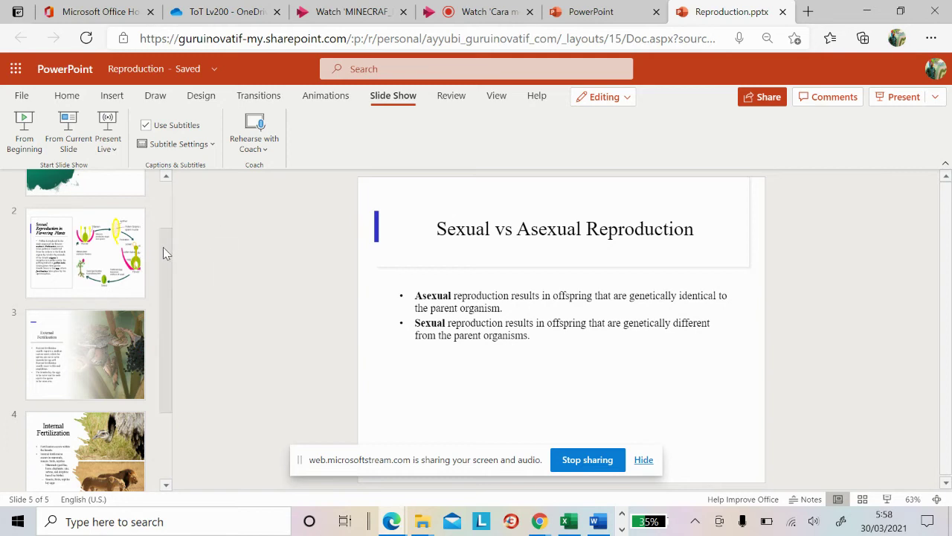
Return to the Stream tab showing the 11:16 screen recording published with processing complete.
drag(164, 247, 171, 193)
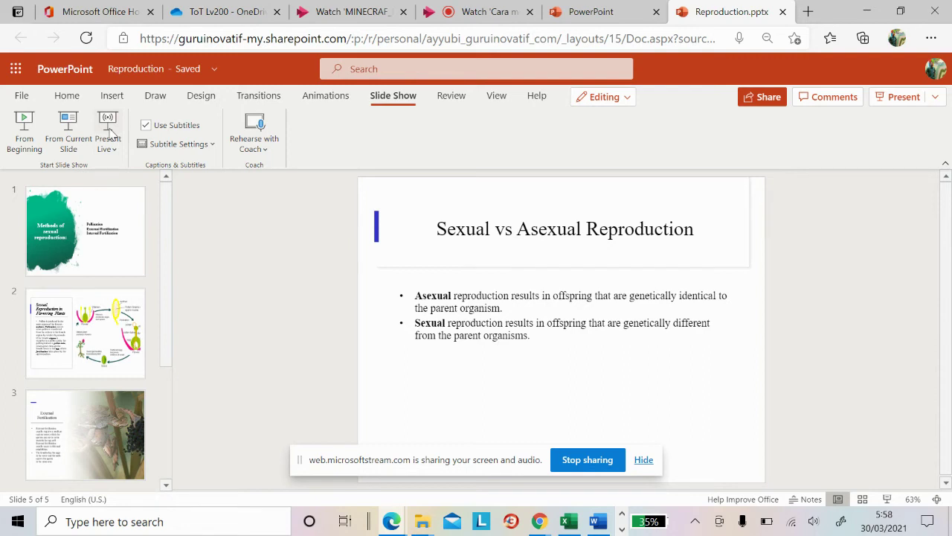
click(363, 13)
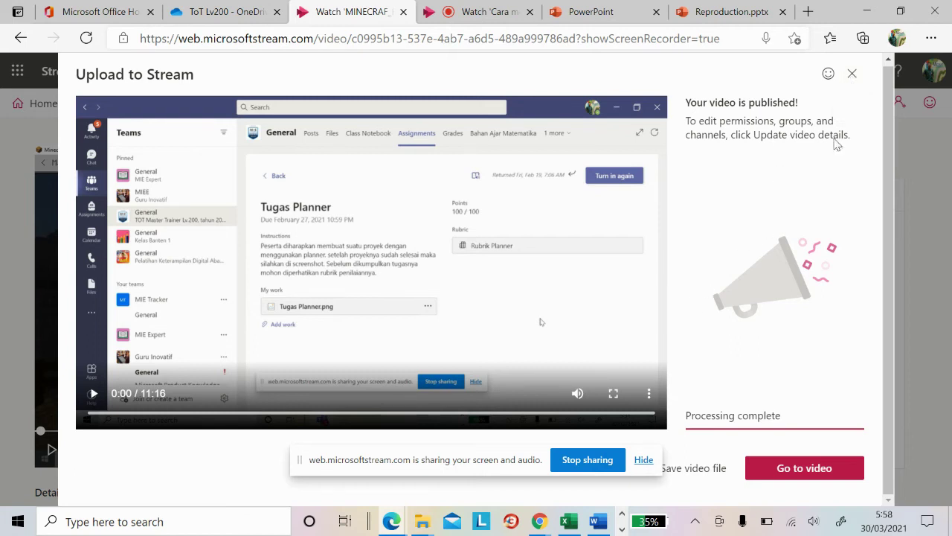
Dismiss the upload summary and move to the PowerPoint start page with its recommended presentations.
click(853, 77)
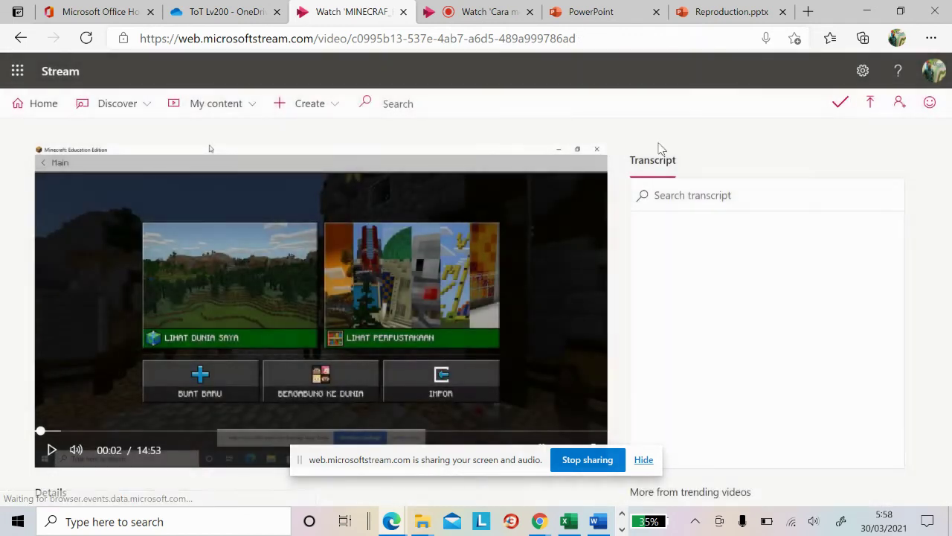
click(328, 108)
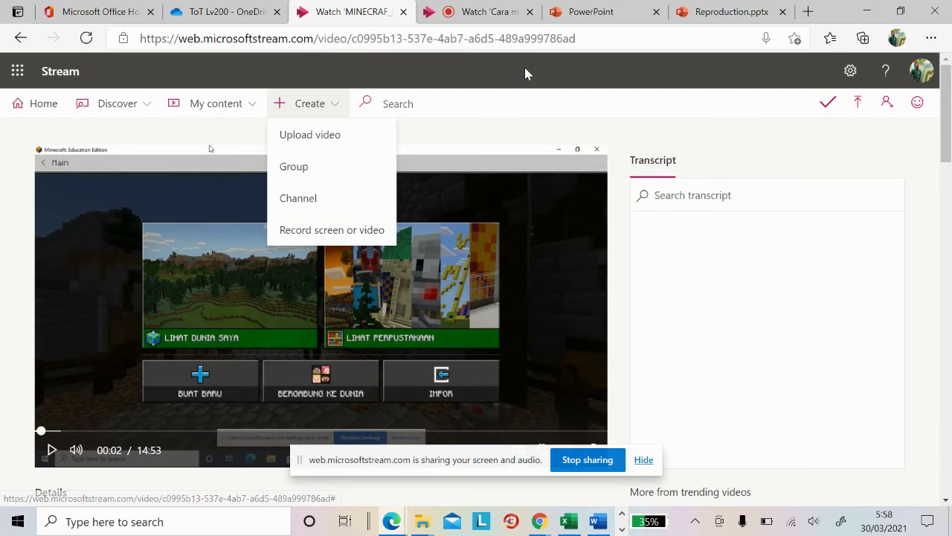
click(609, 12)
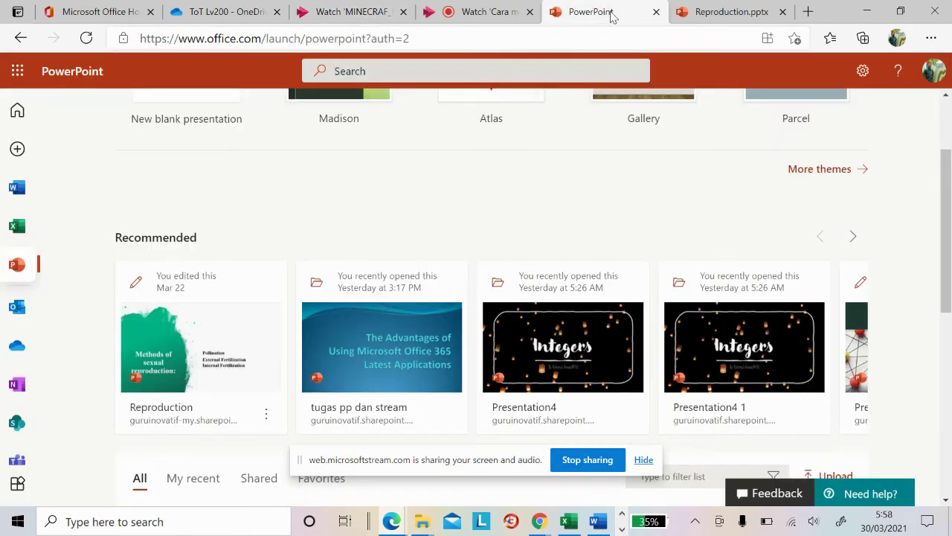
View the Reproduction deck, then return to the Minecraft video page in Stream.
scroll(305, 208, up, 2)
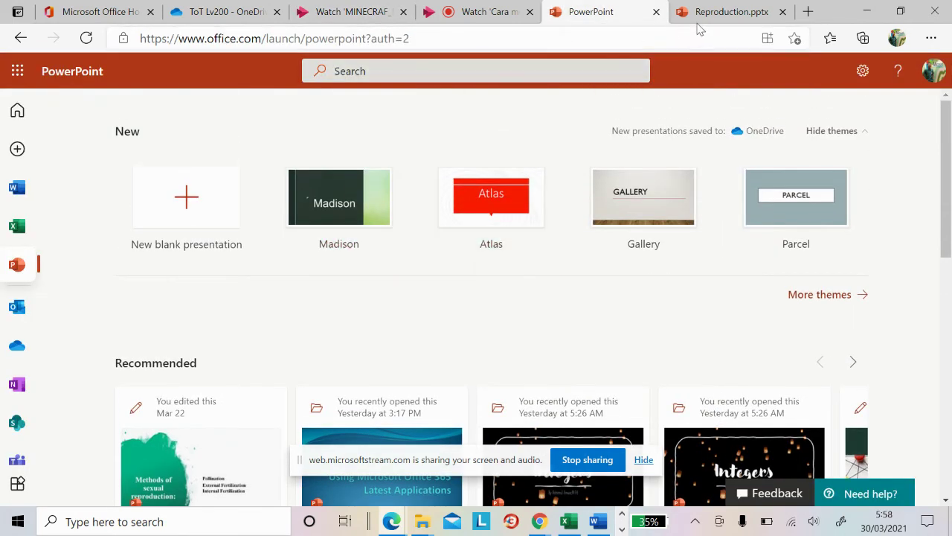
click(714, 15)
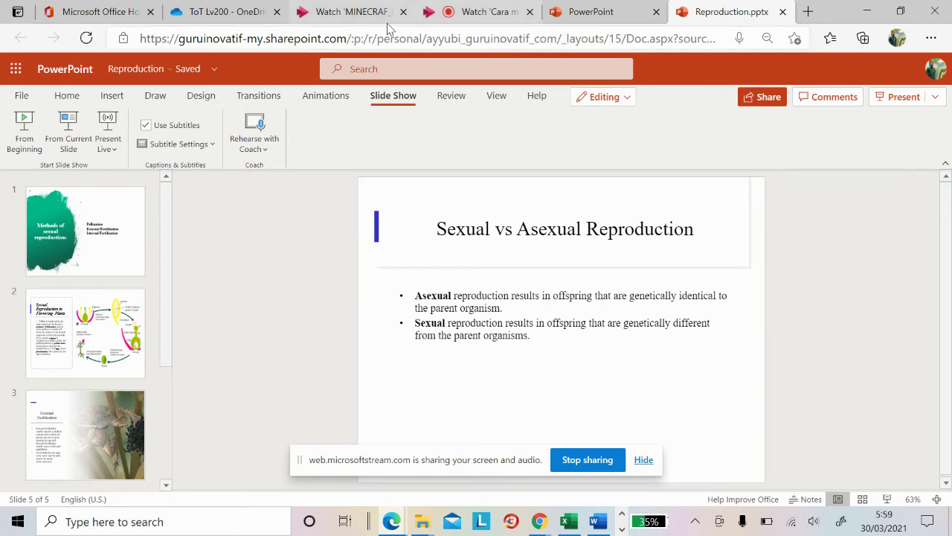
click(359, 14)
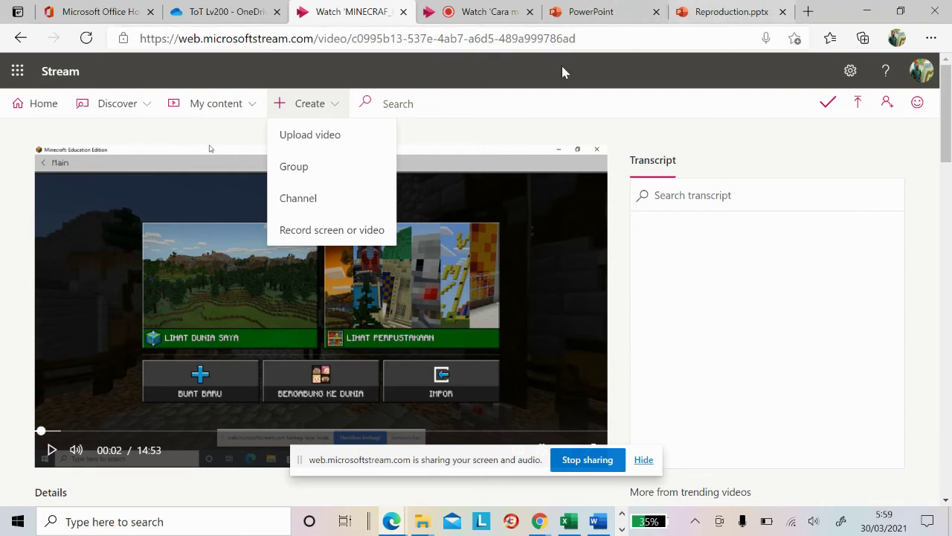
Start a new screen recording from Stream's Create menu and move the sharing notice aside.
click(489, 97)
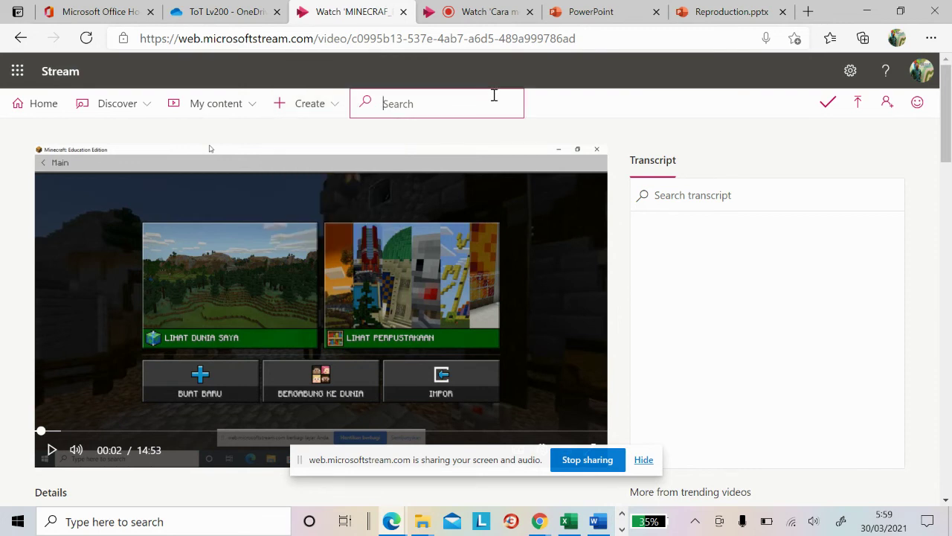
click(331, 110)
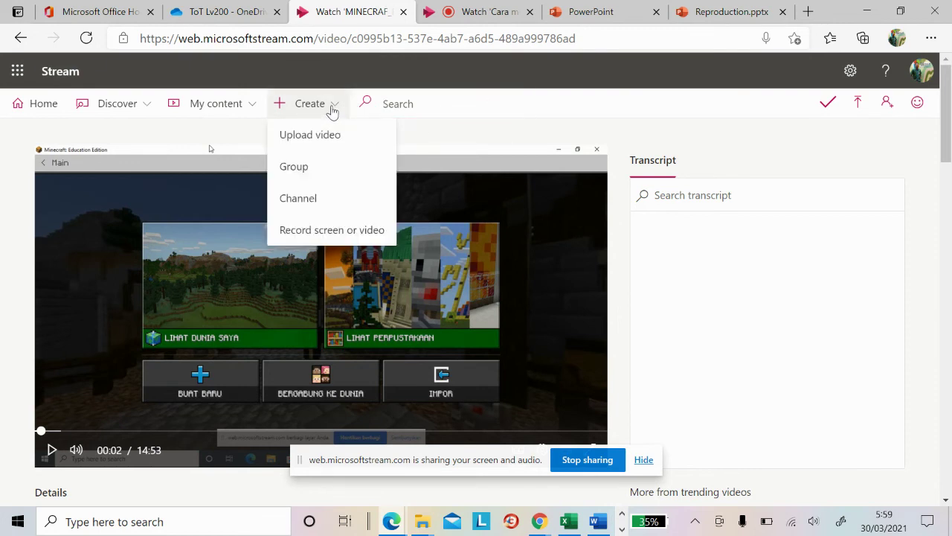
click(325, 232)
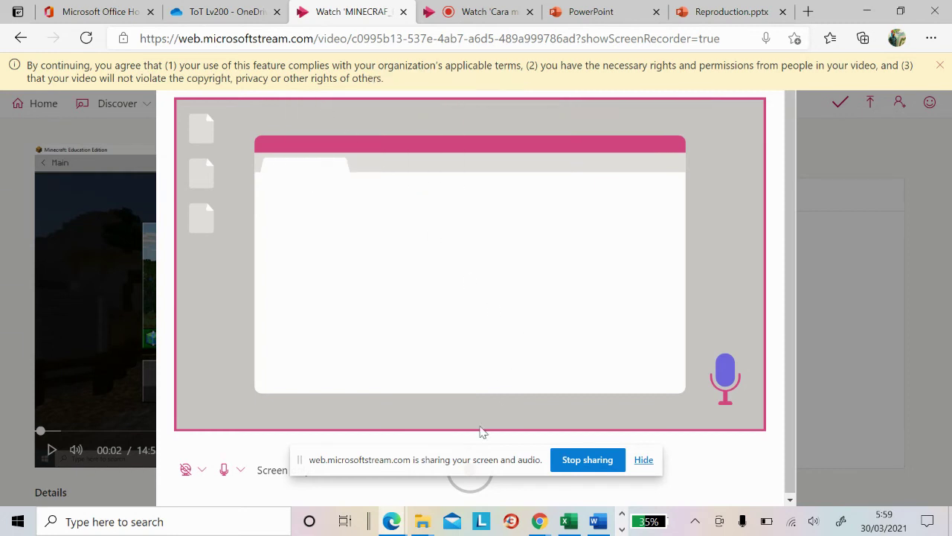
drag(464, 459, 715, 411)
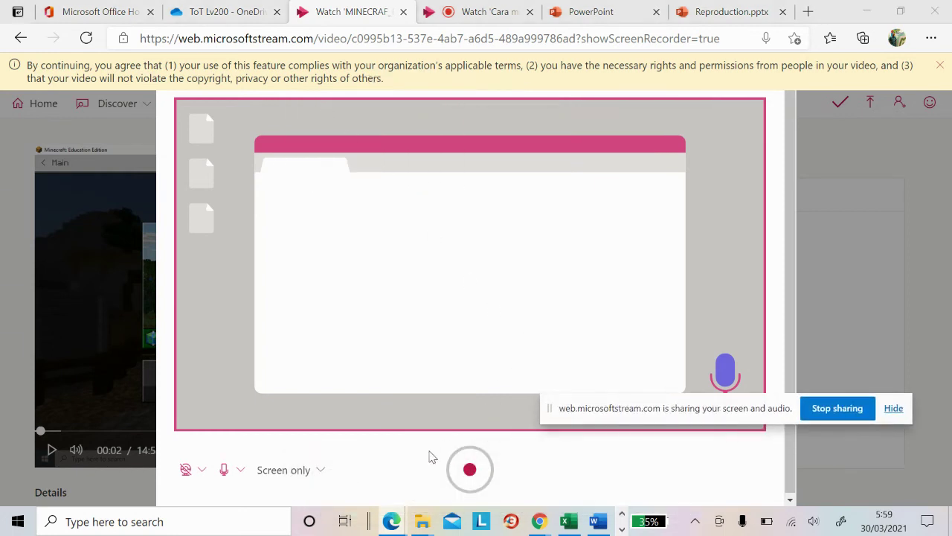
Set the recorder's capture mode to Screen only, without the camera.
click(322, 473)
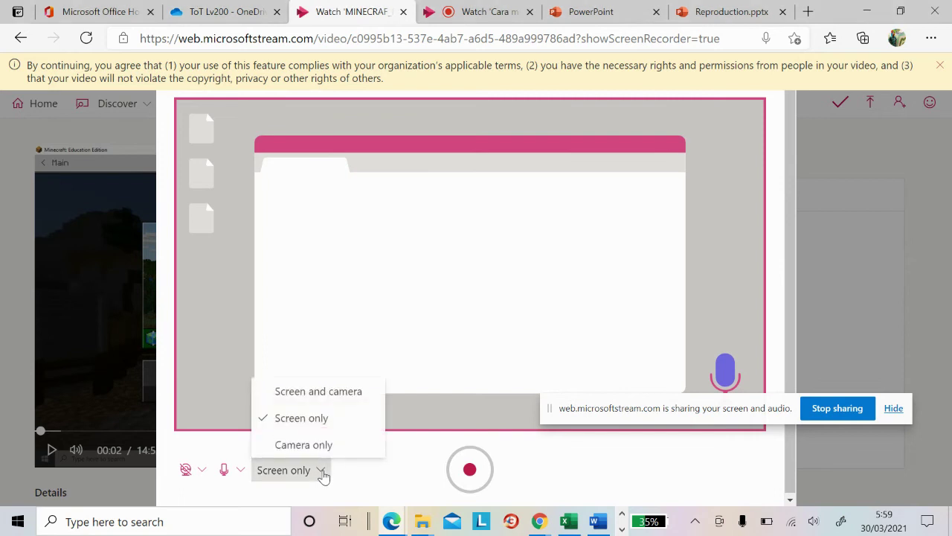
click(339, 398)
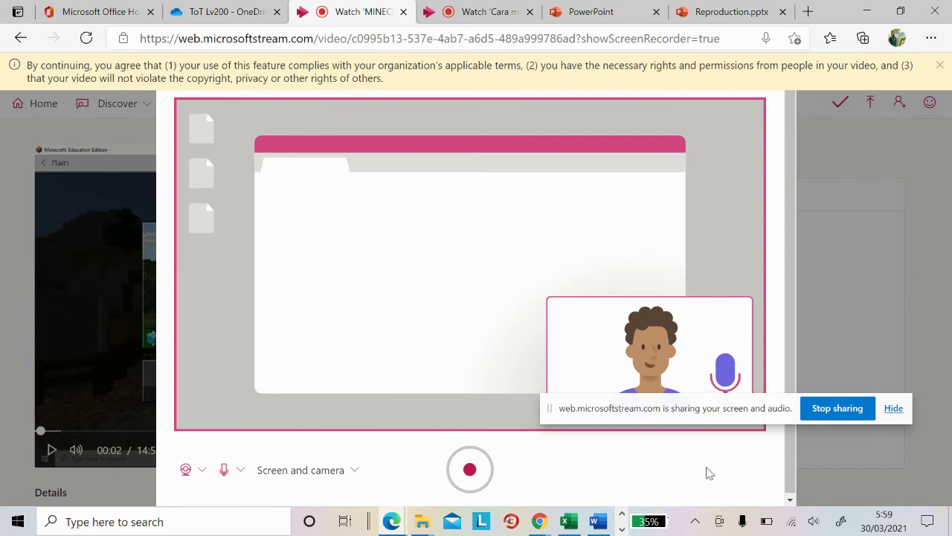
click(354, 471)
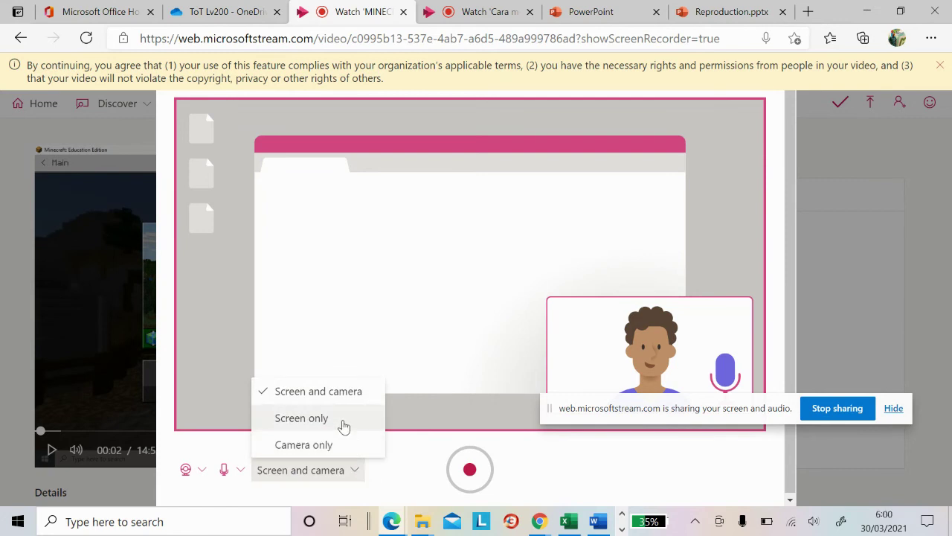
click(344, 425)
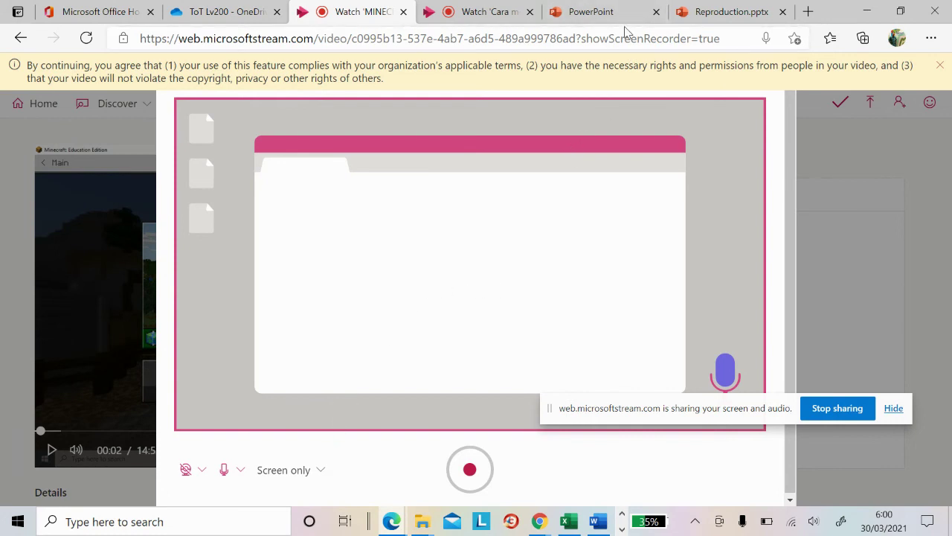
Close the screen recorder after cancelling the Leave site prompt and dismissing the terms banner.
click(718, 14)
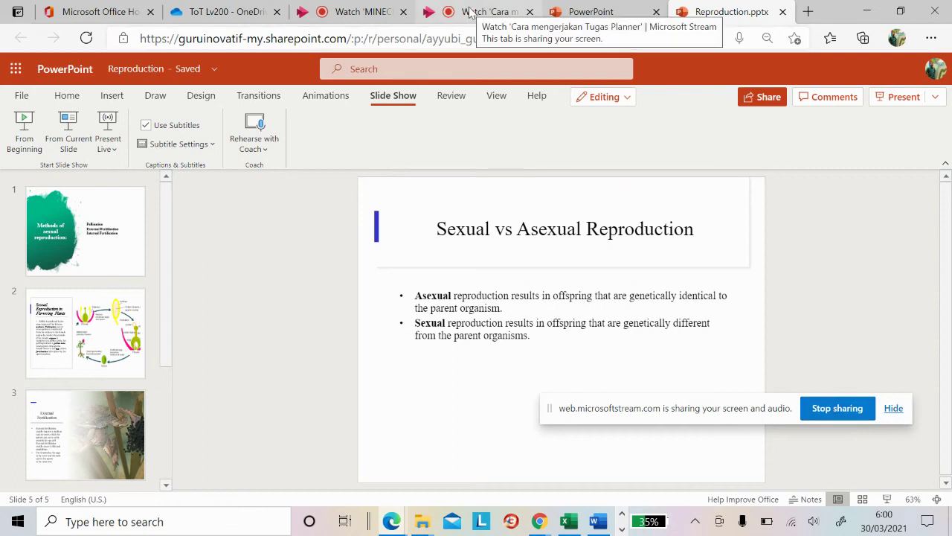
click(363, 11)
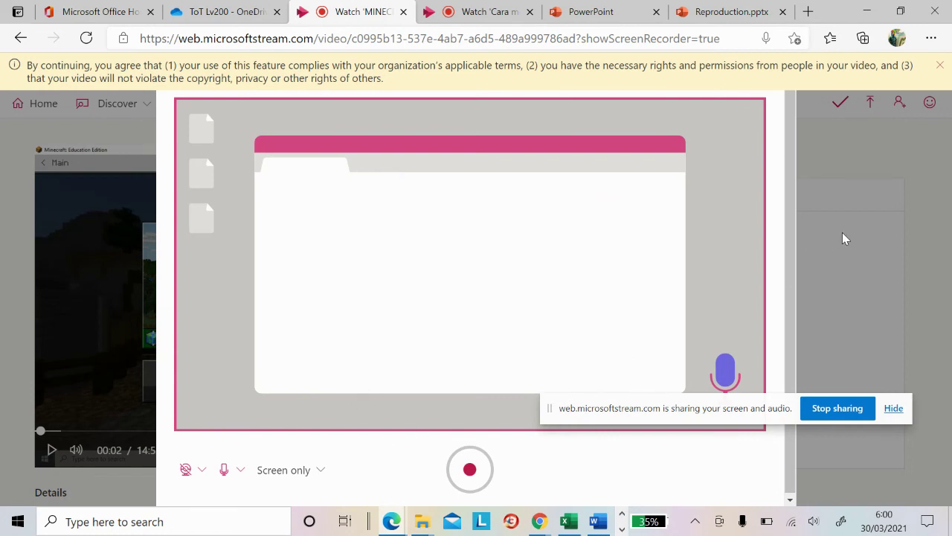
click(403, 12)
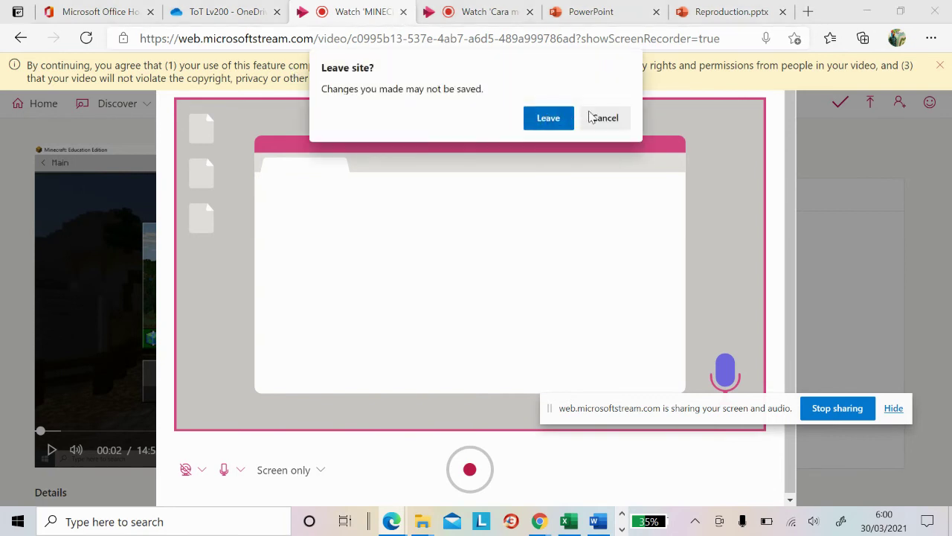
click(614, 121)
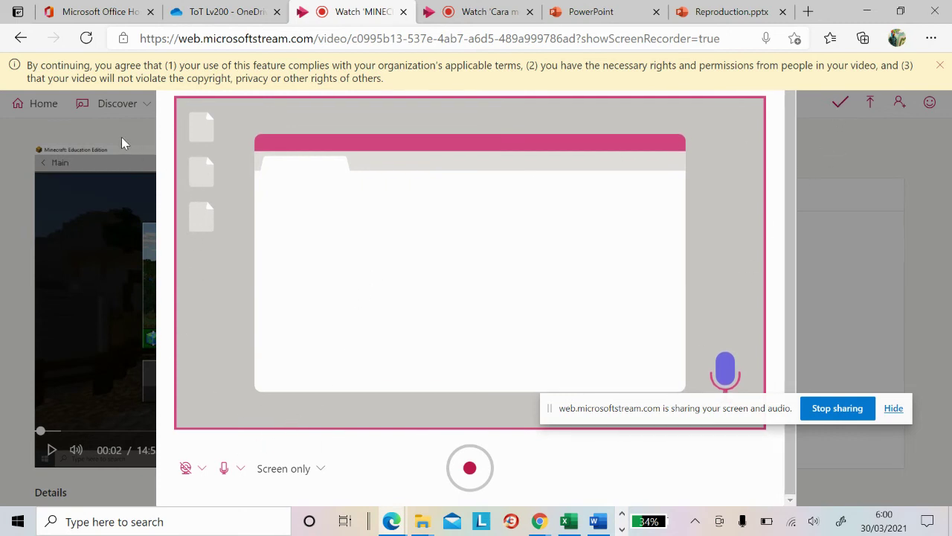
click(940, 66)
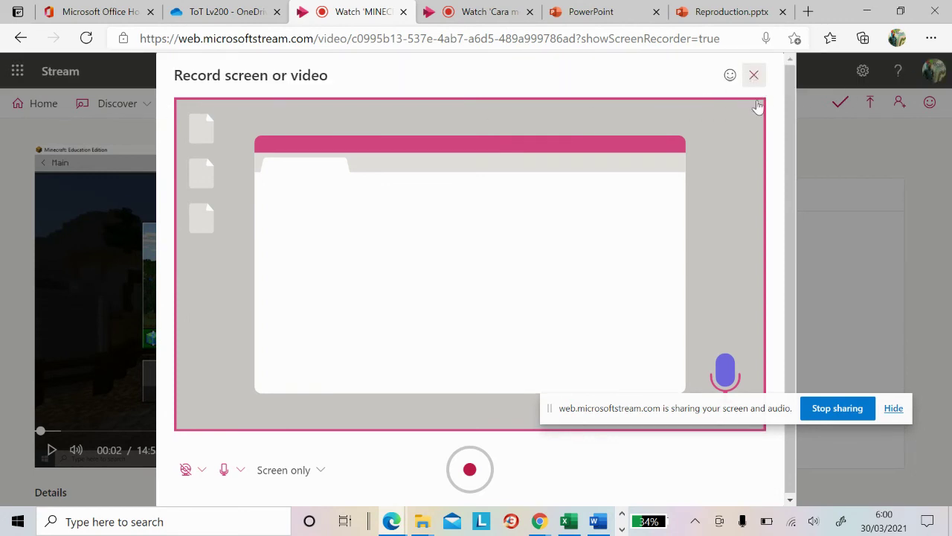
click(753, 78)
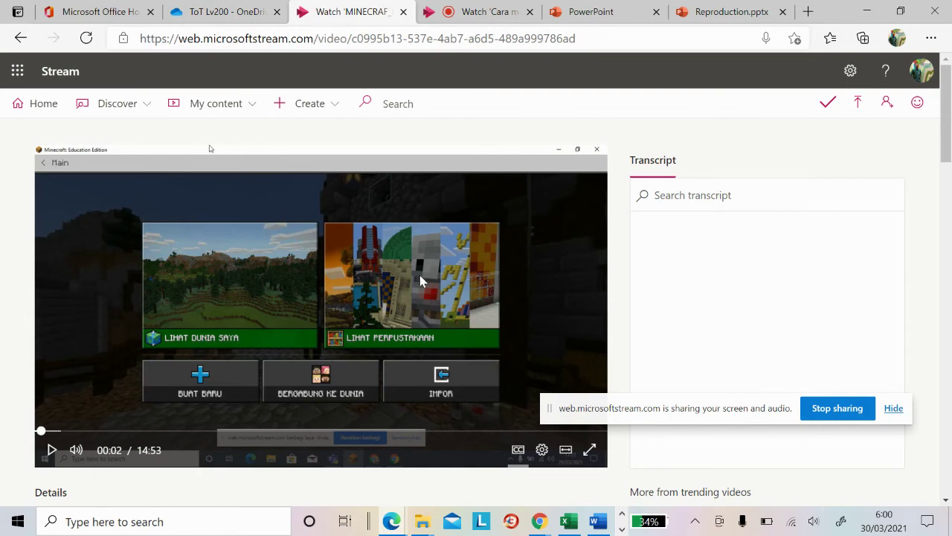
Open My content > Videos to list uploads such as 'Cara mengerjakan Tugas Planner'.
scroll(406, 286, down, 3)
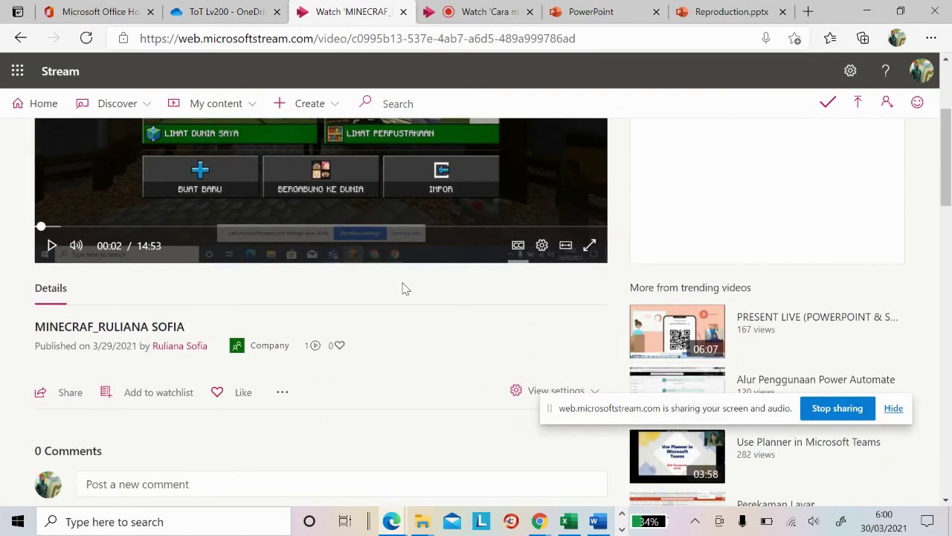
scroll(406, 290, down, 4)
scroll(407, 286, down, 4)
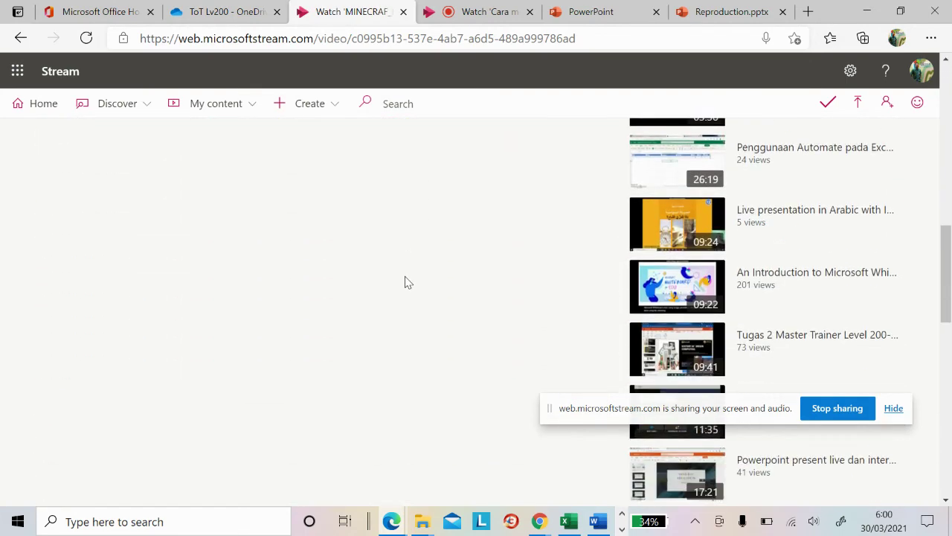
scroll(416, 281, up, 5)
scroll(417, 273, up, 5)
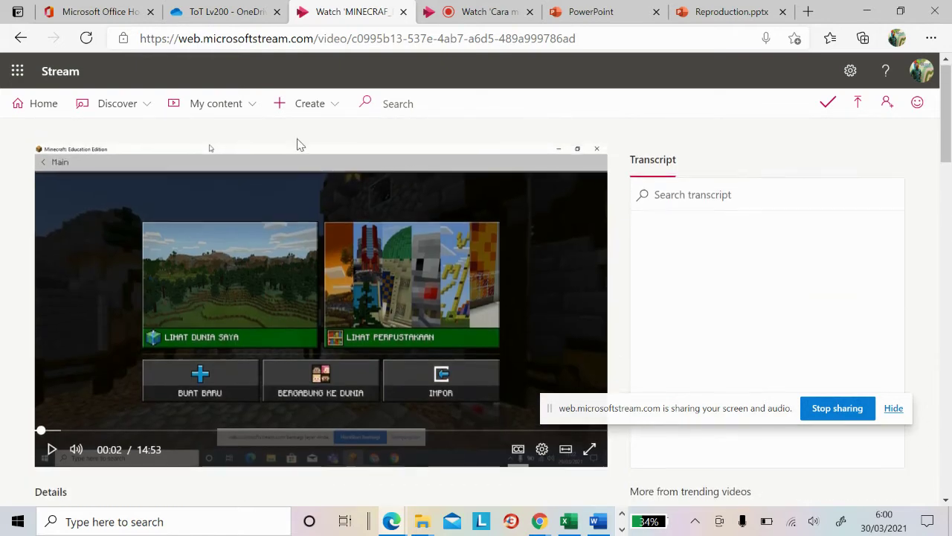
click(251, 109)
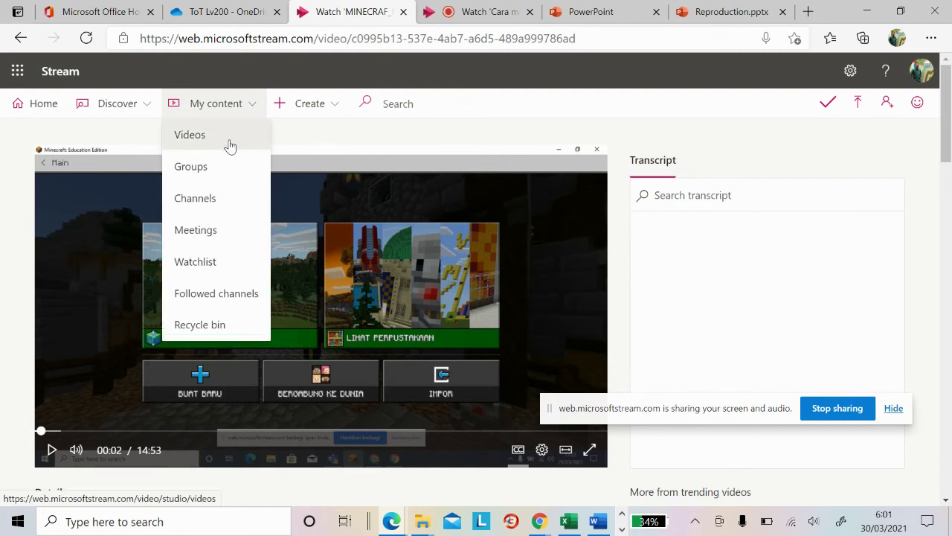
click(231, 143)
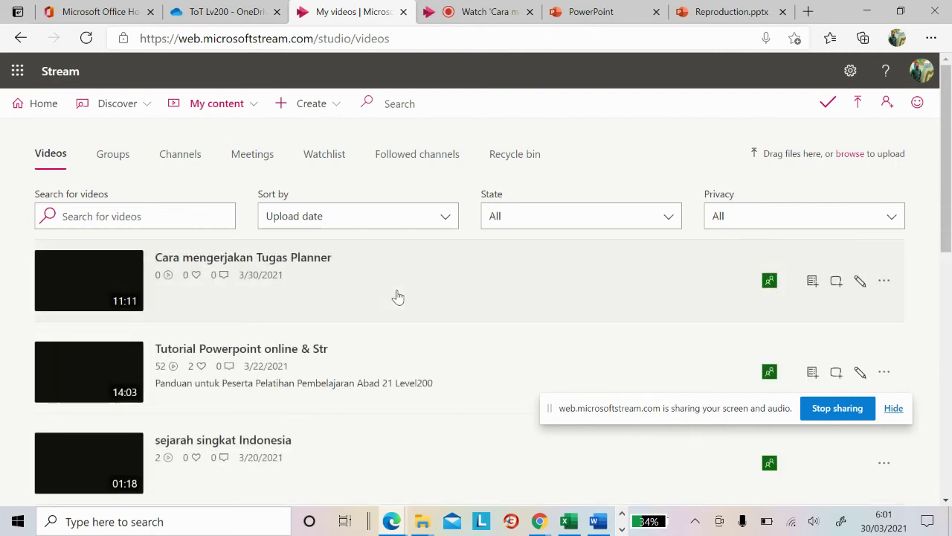
Open the 3:53 'Screen Recorder Reproduction' video from the My videos list.
scroll(397, 313, down, 2)
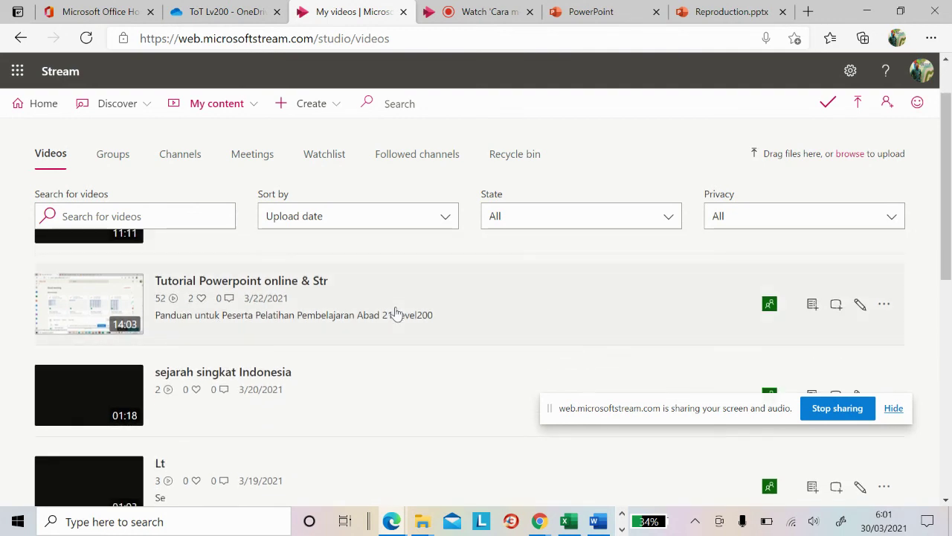
scroll(396, 312, down, 3)
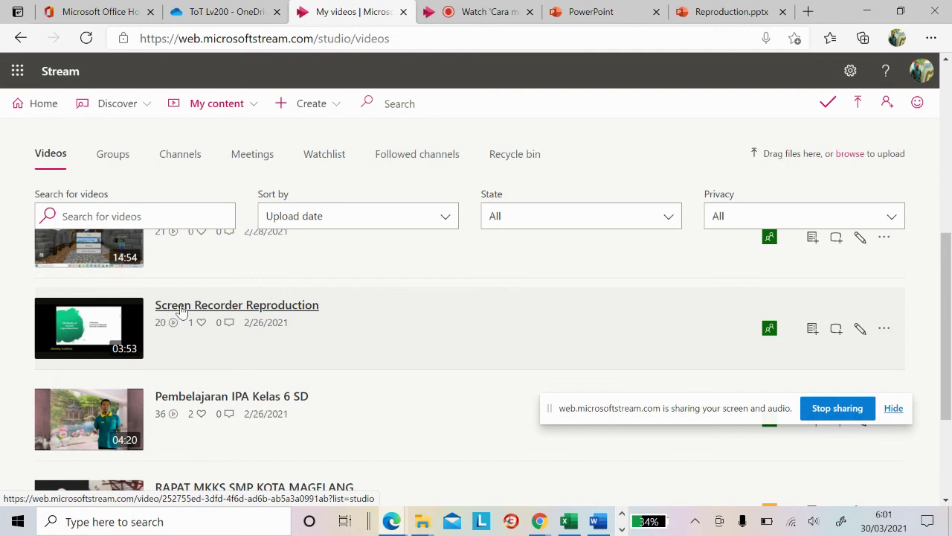
click(106, 333)
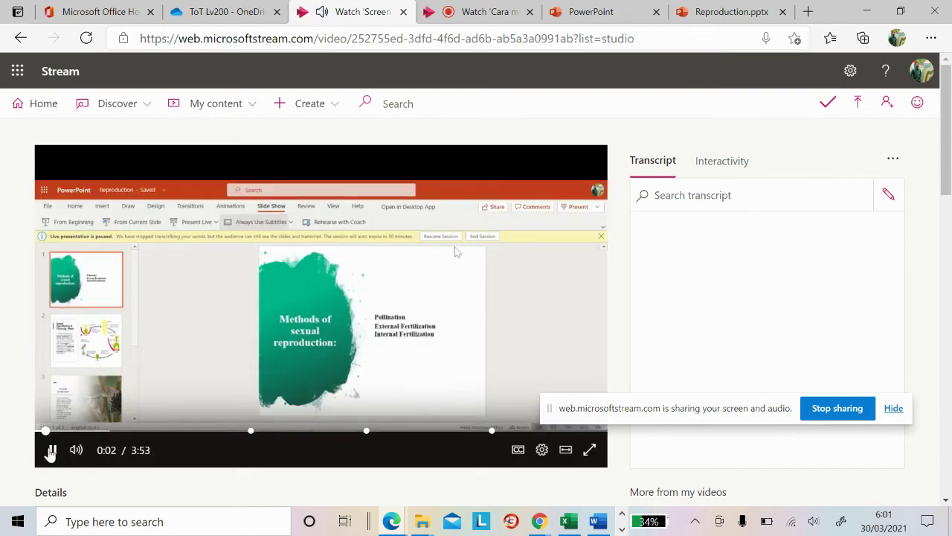
click(50, 454)
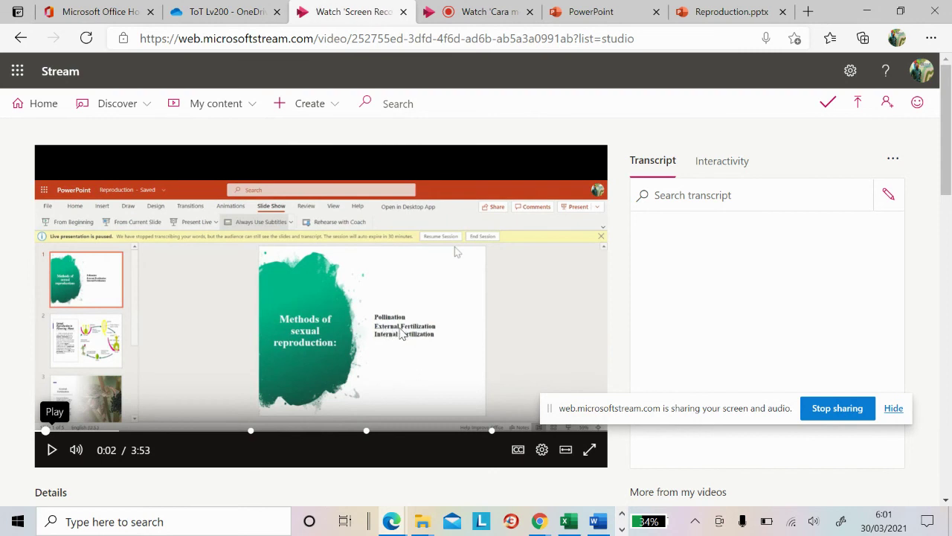
scroll(394, 334, down, 1)
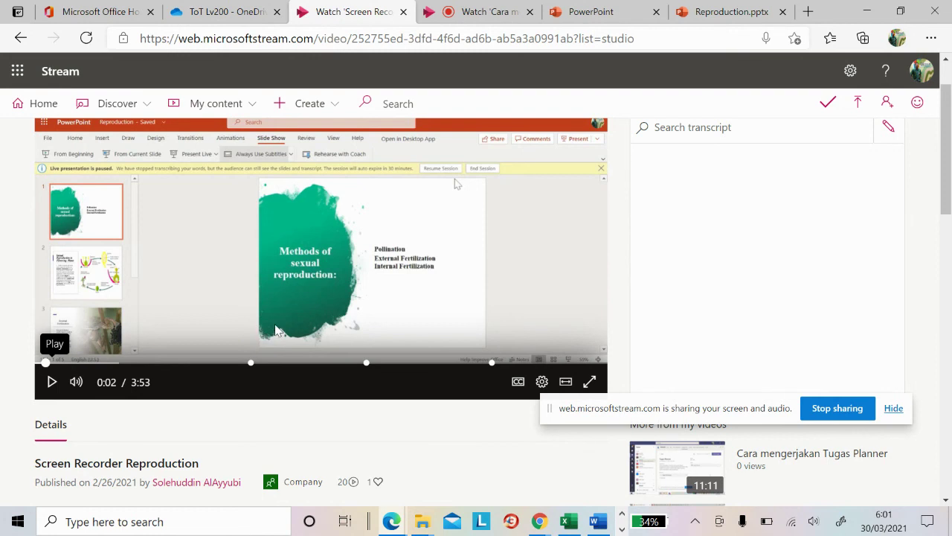
scroll(422, 302, up, 1)
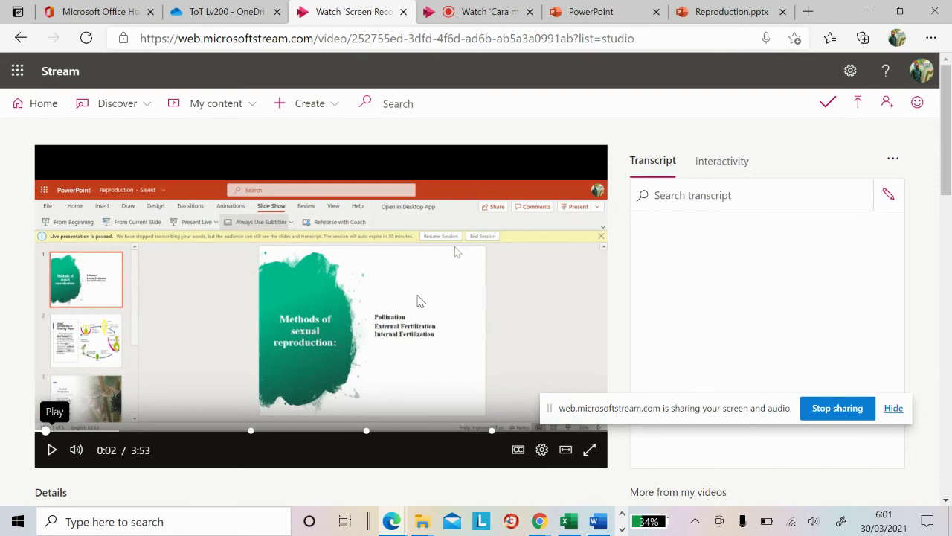
scroll(418, 301, down, 1)
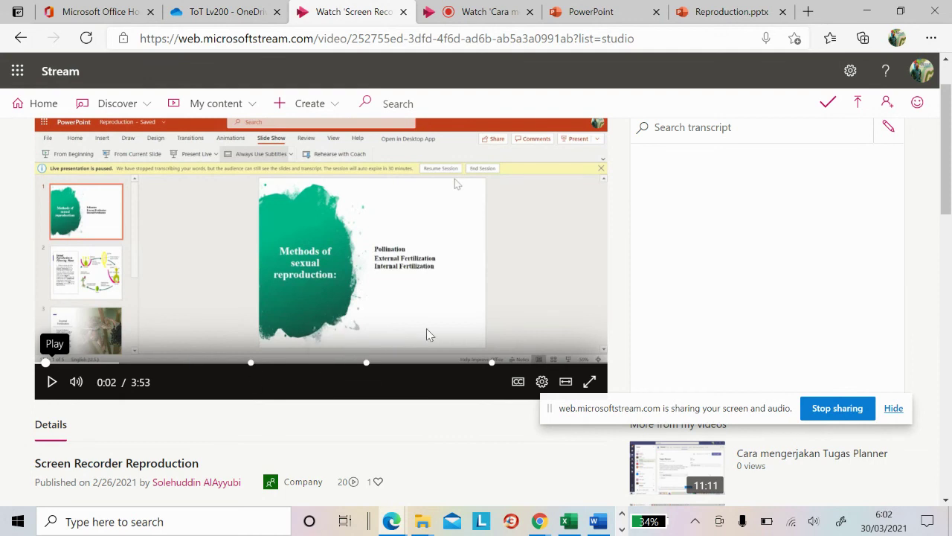
scroll(426, 334, up, 1)
scroll(311, 362, down, 1)
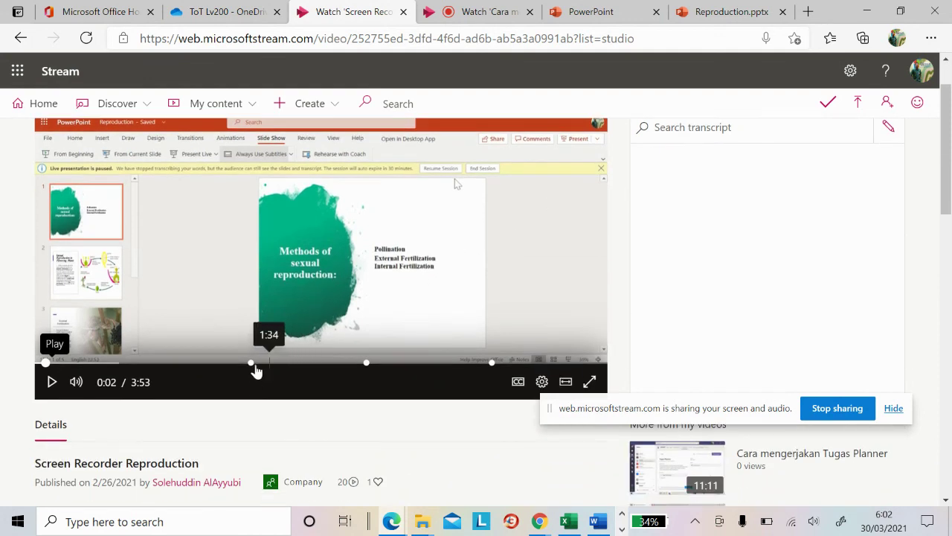
scroll(399, 264, up, 1)
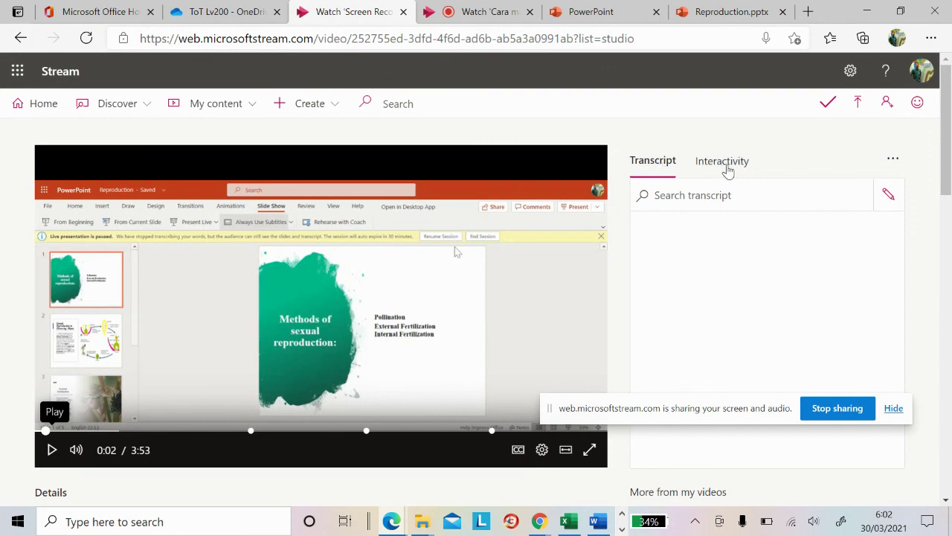
Open the video's Interactivity panel and add a new form entry at 0:02.
click(734, 167)
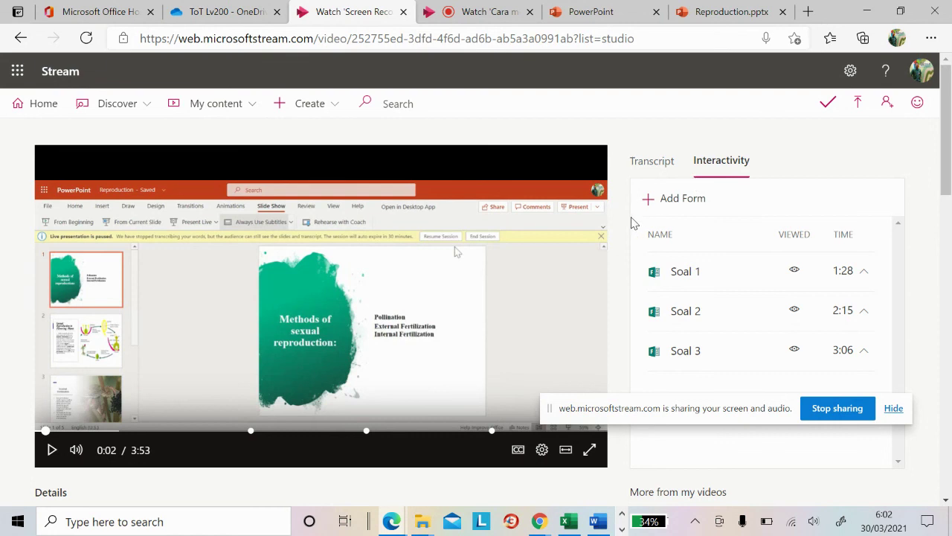
scroll(446, 320, down, 1)
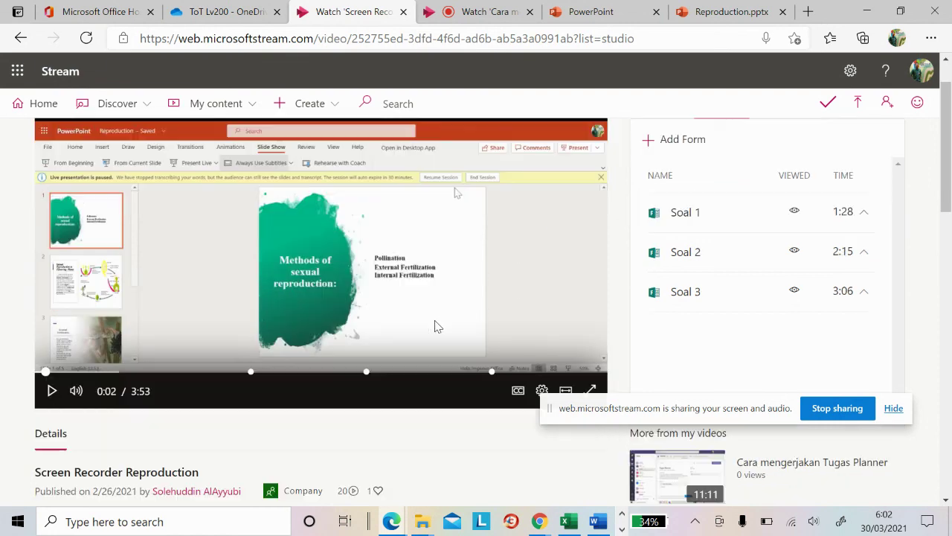
scroll(598, 236, up, 1)
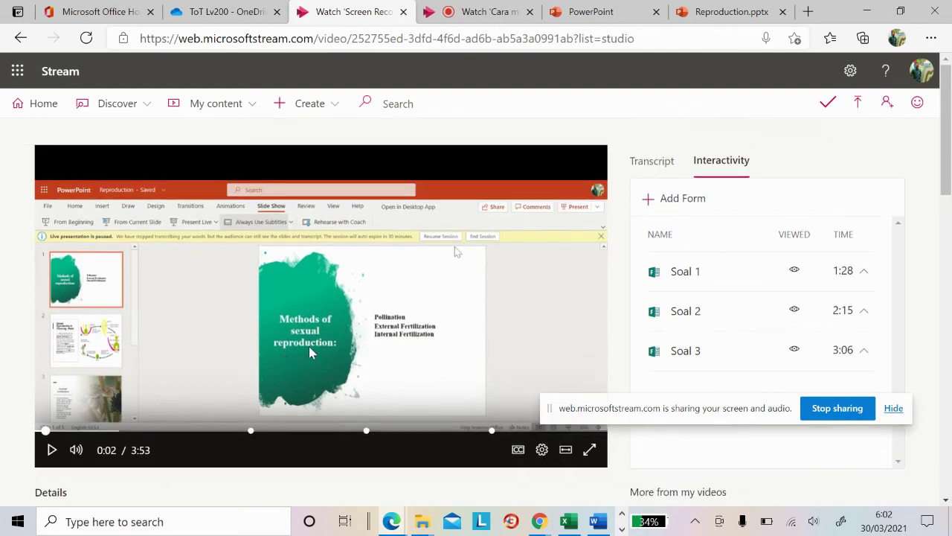
click(678, 202)
scroll(699, 231, down, 1)
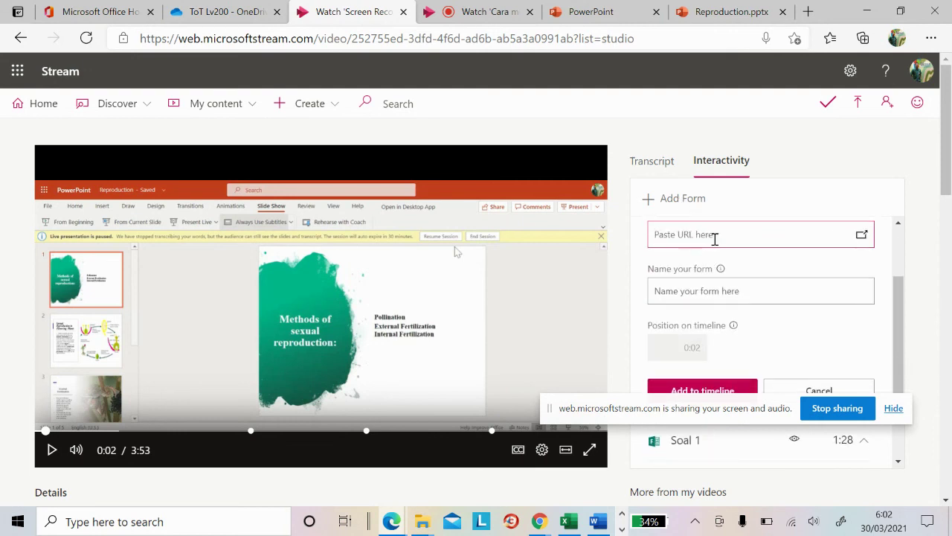
scroll(715, 237, up, 1)
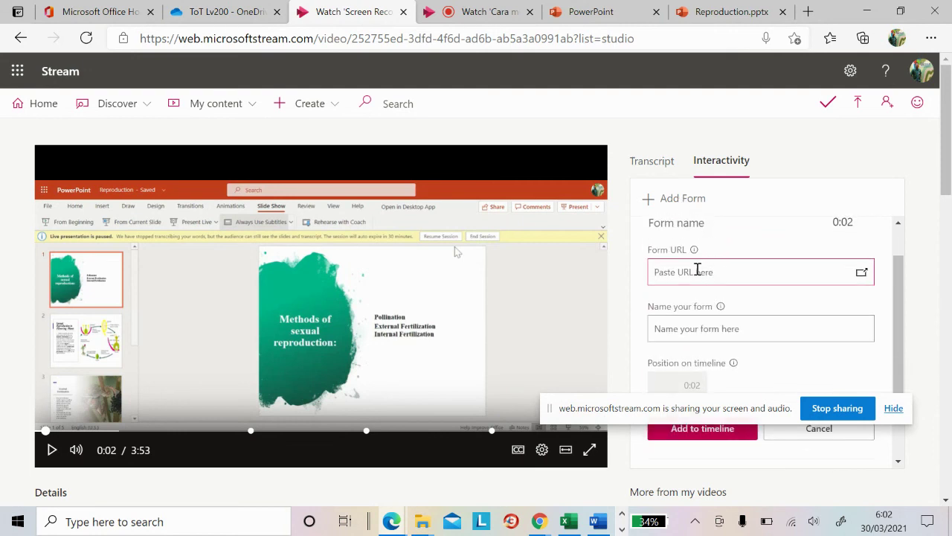
scroll(701, 272, up, 1)
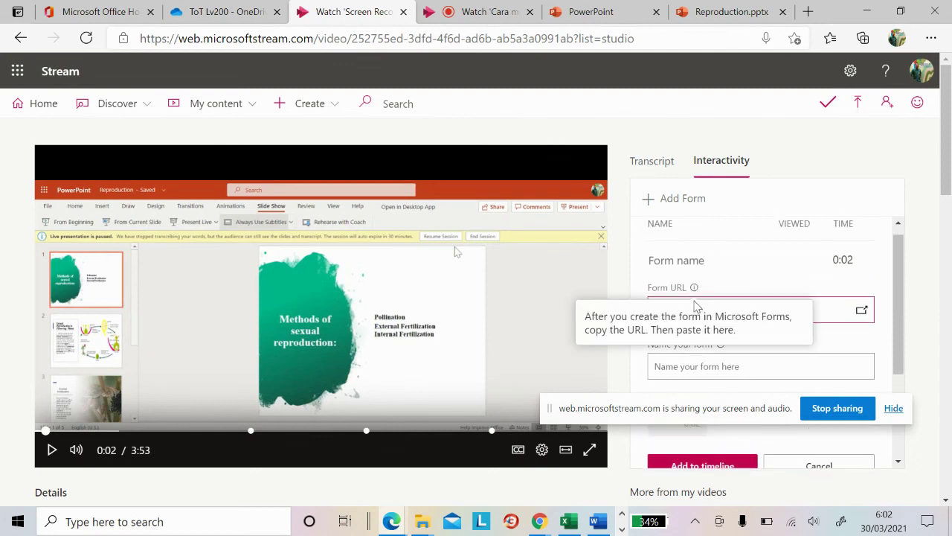
Begin entering the form URL, then go to the Office home page to find the form.
click(838, 309)
click(729, 286)
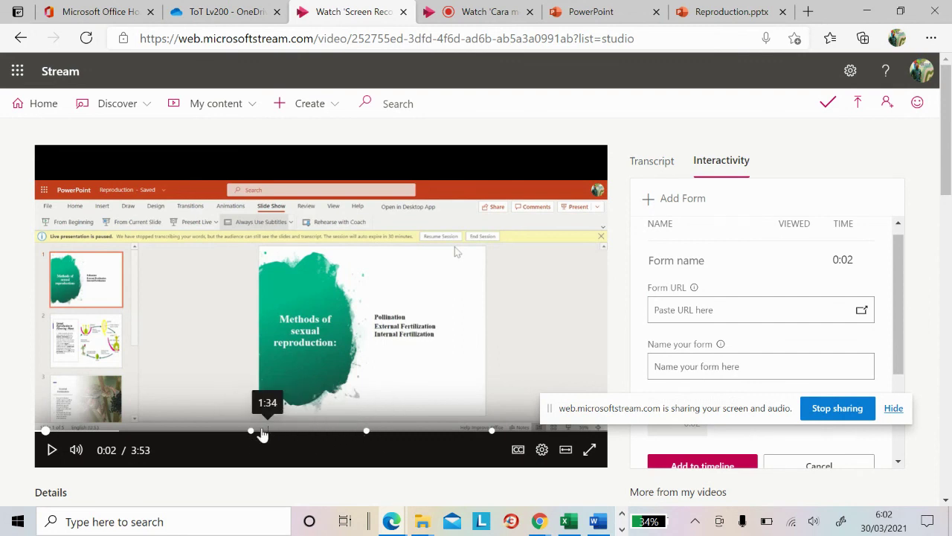
mouse_move(694, 288)
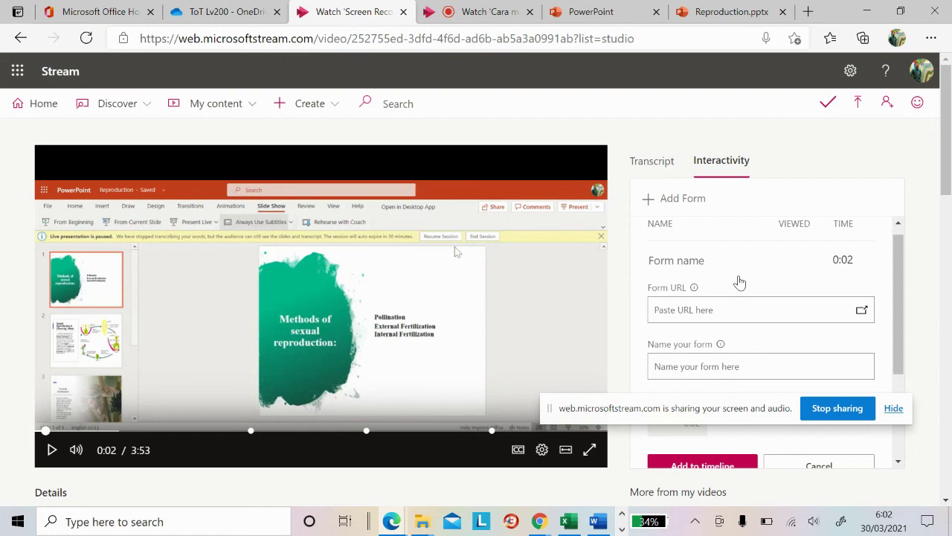
click(134, 14)
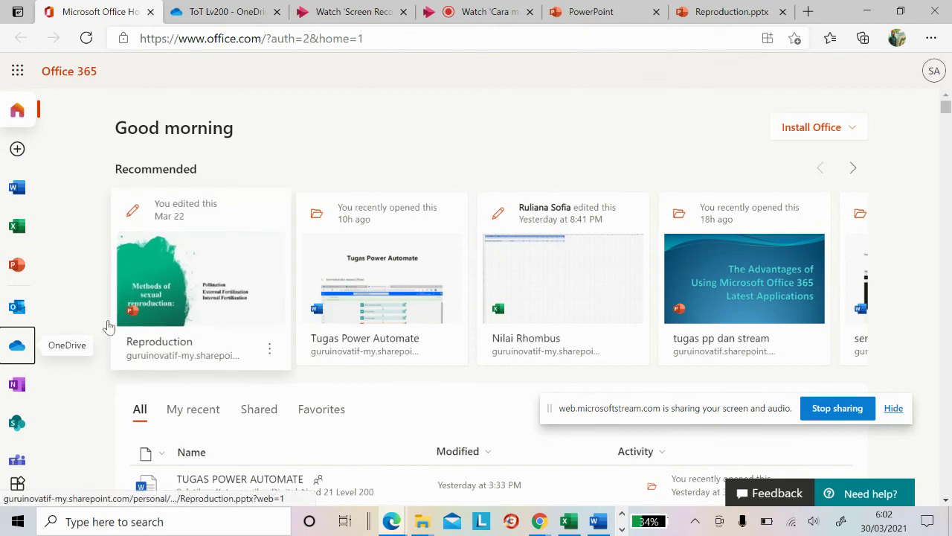
Open Microsoft Forms from Office Home and select the Latihan1 quiz.
scroll(32, 404, down, 1)
scroll(17, 394, down, 1)
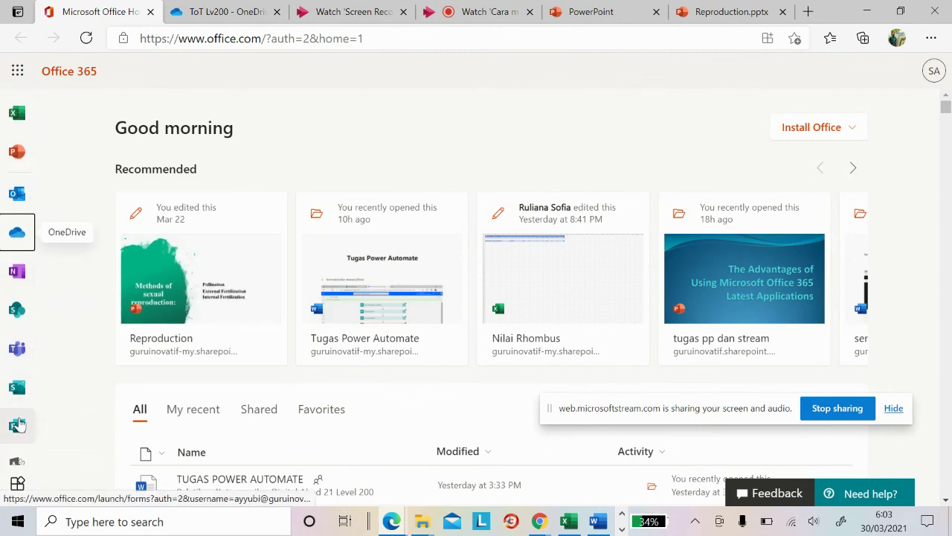
click(17, 424)
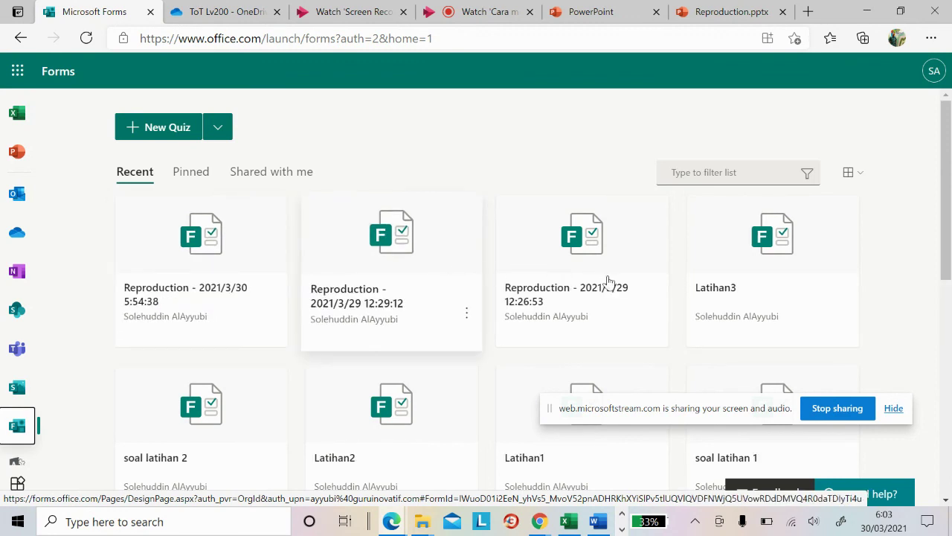
scroll(552, 310, down, 2)
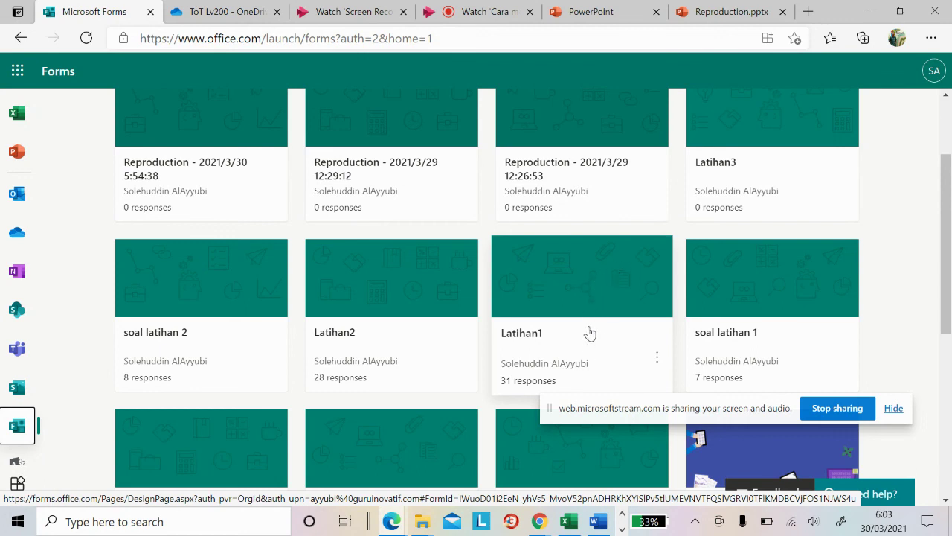
click(582, 301)
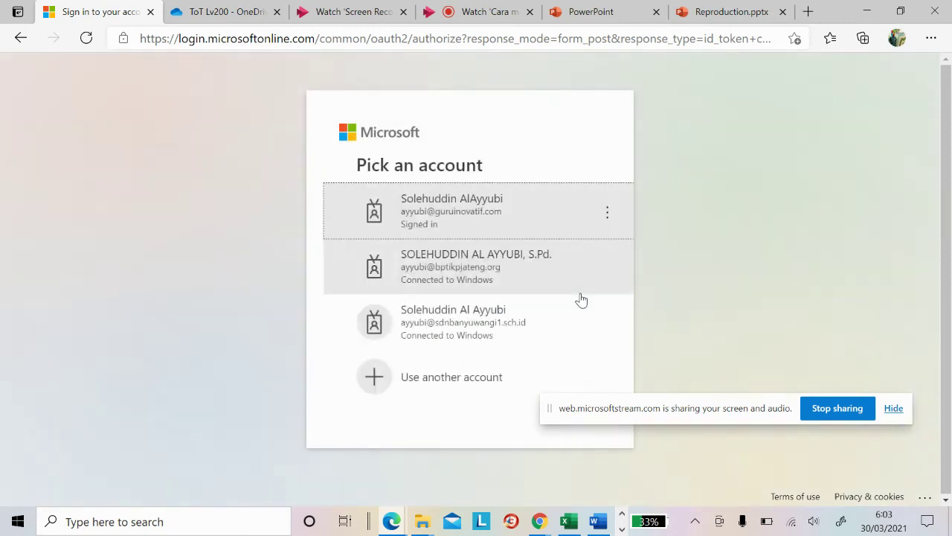
Continue with the signed-in work account and look through the Latihan1 quiz's questions.
click(469, 213)
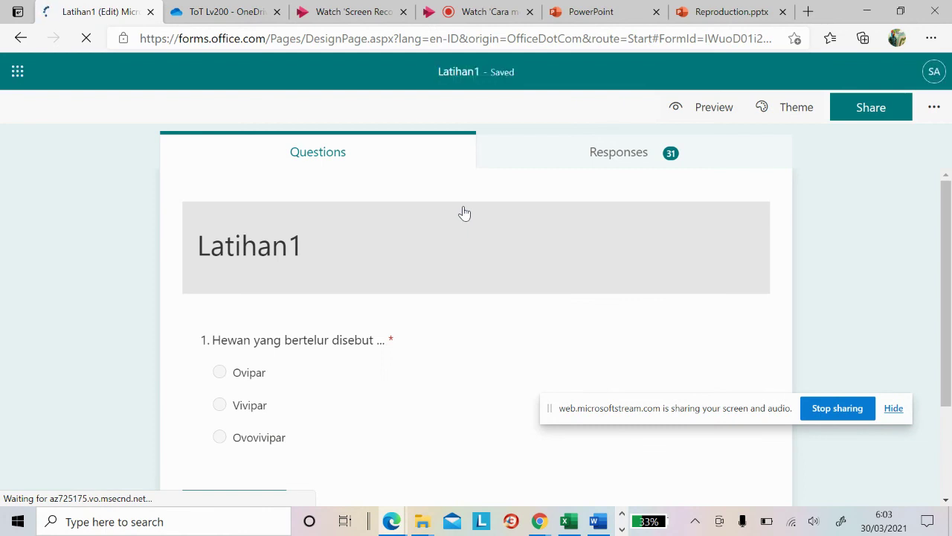
scroll(453, 292, down, 2)
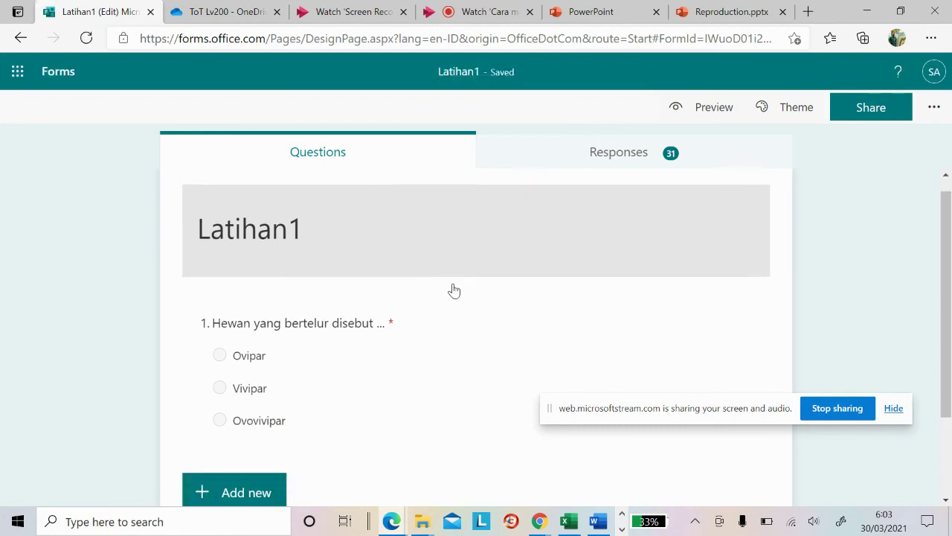
scroll(453, 297, up, 2)
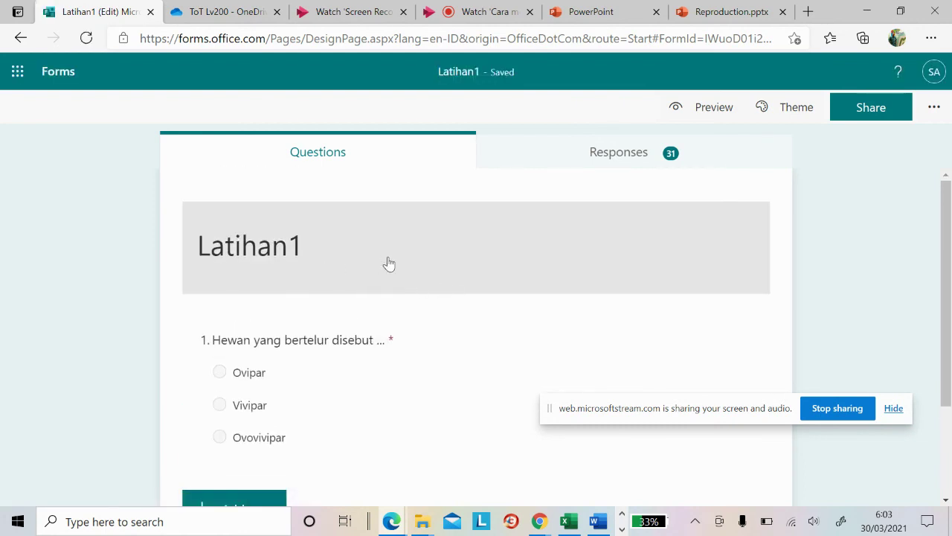
scroll(383, 263, down, 1)
scroll(387, 264, down, 2)
scroll(385, 263, up, 1)
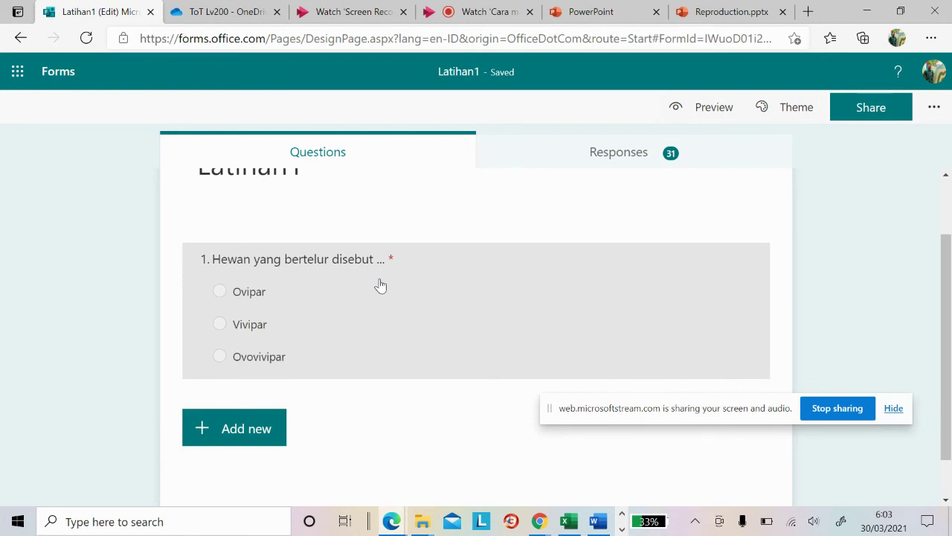
scroll(359, 279, up, 1)
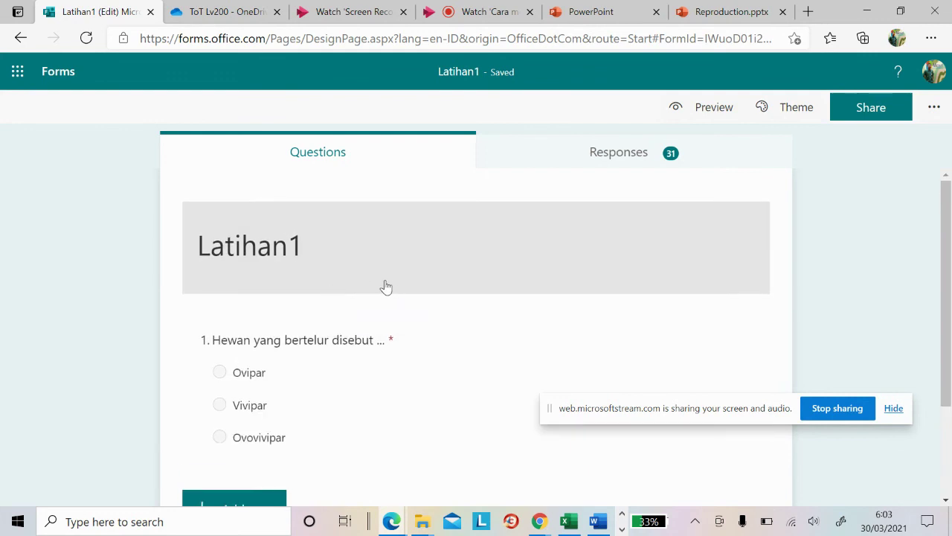
scroll(385, 285, down, 1)
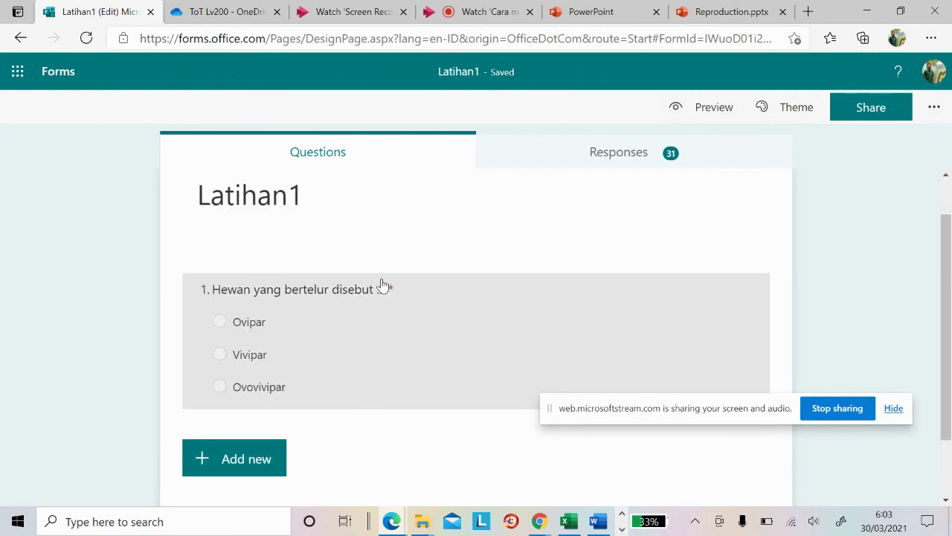